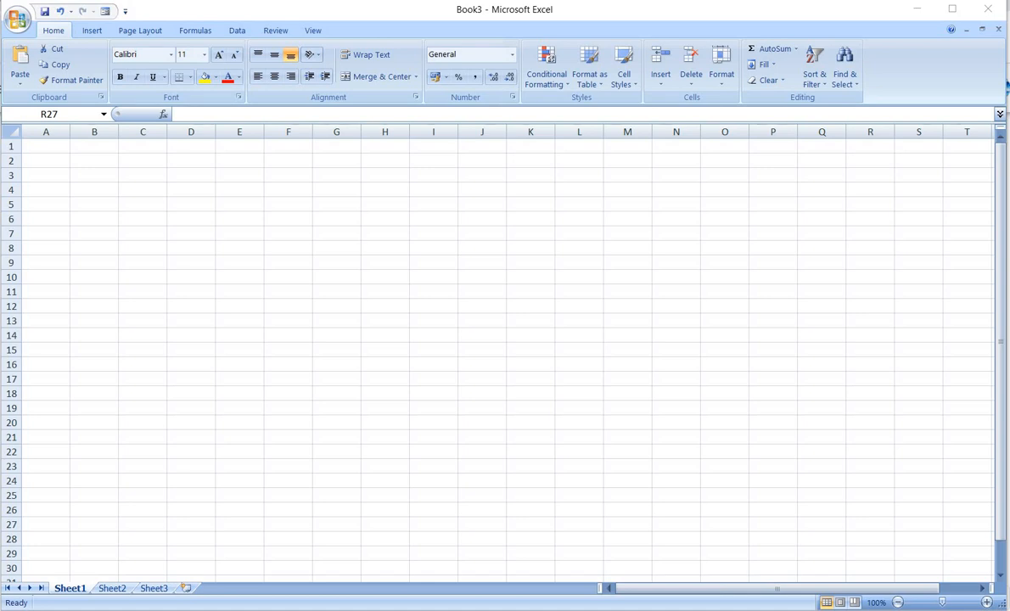
# Step: Enter the headings ROLL NO. and NAME in cells A2 and B2
pyautogui.click(46, 161)
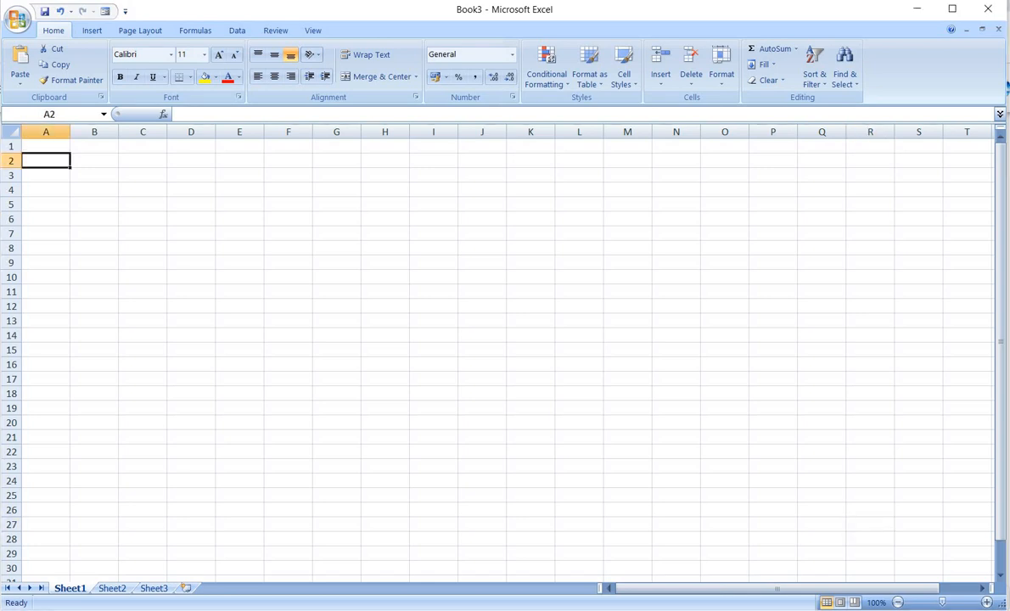
pyautogui.write('ROLL')
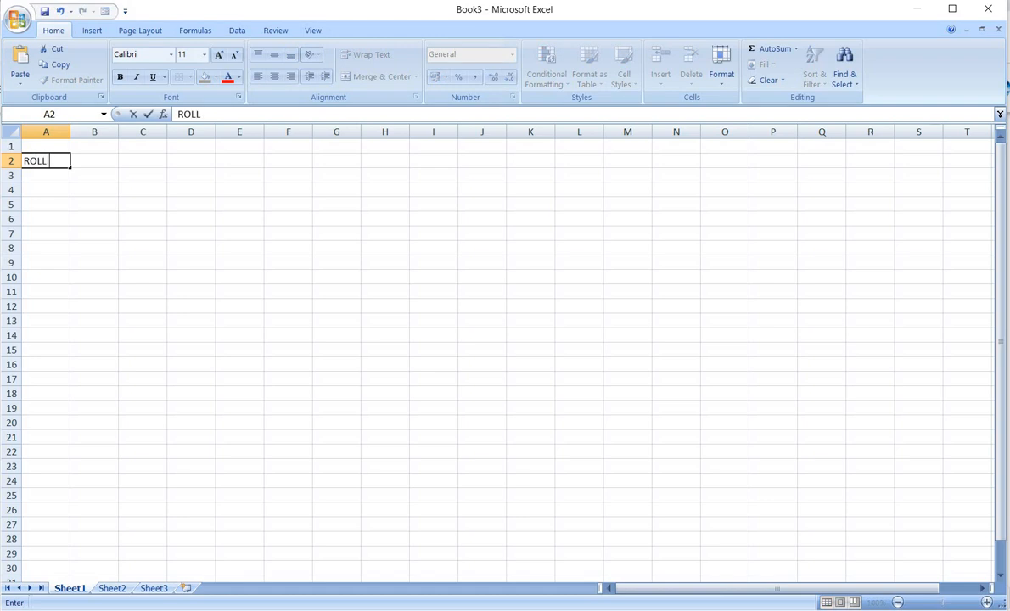
pyautogui.write(' NO.')
pyautogui.press('Tab')
pyautogui.write('NAME')
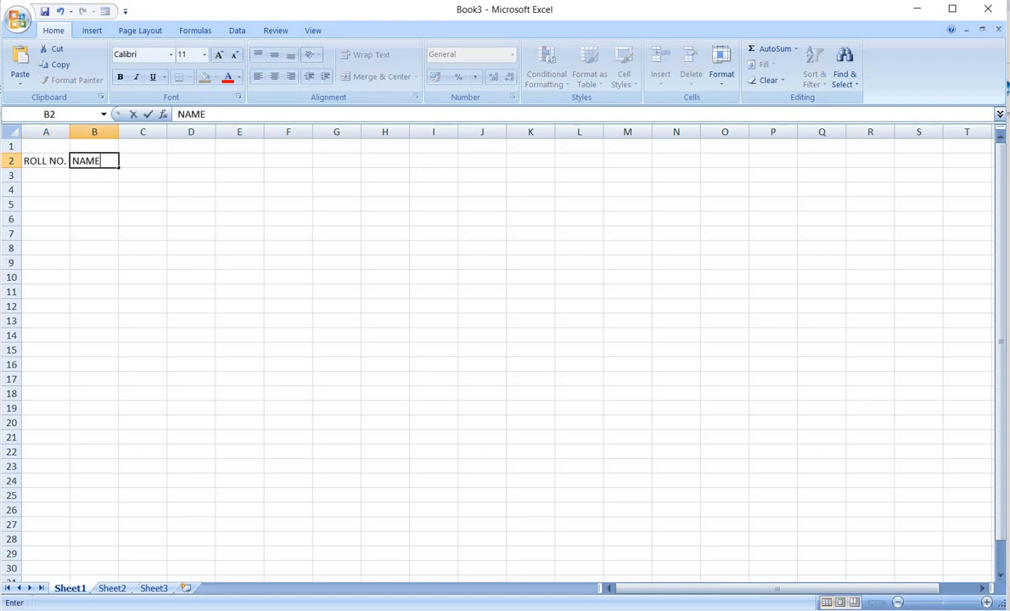
pyautogui.press('Tab')
# Step: Add the subject headings ENG, HINDI, MATHS and SCIENCE in cells C2 to F2
pyautogui.write('ENG')
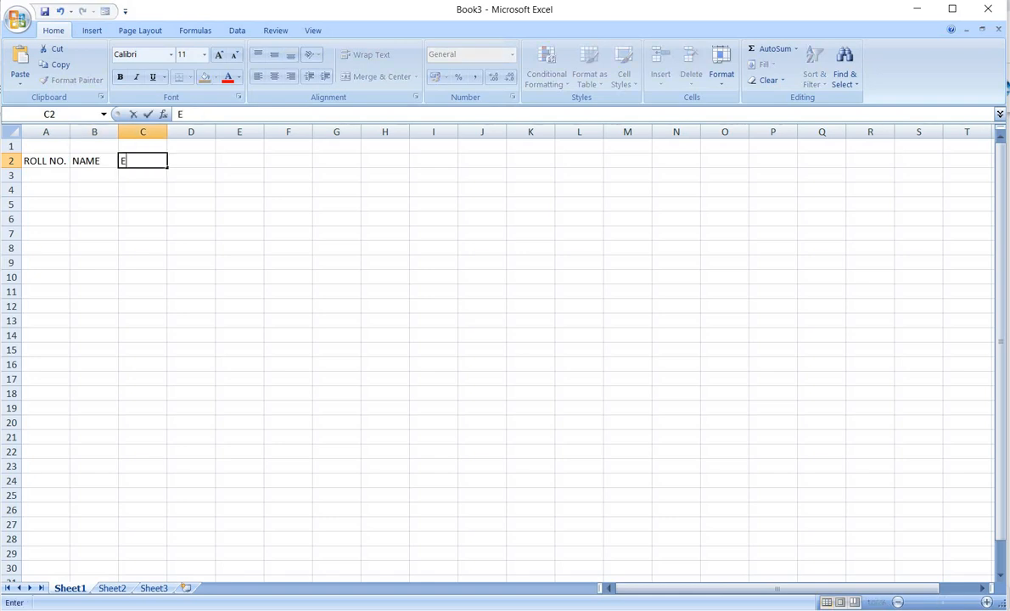
pyautogui.press('Tab')
pyautogui.write('HINDI')
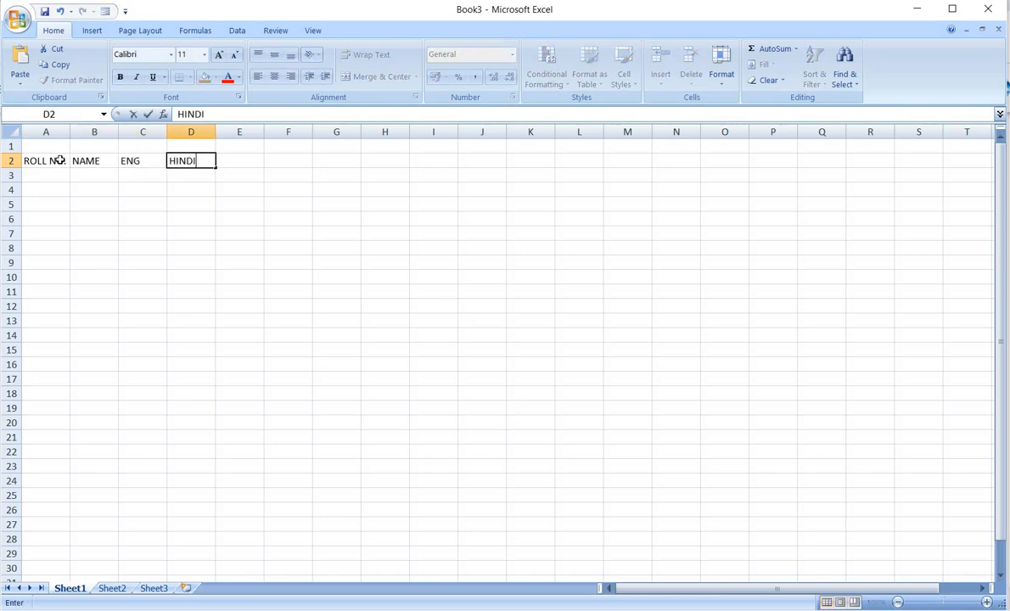
pyautogui.press('Tab')
pyautogui.write('MATHS')
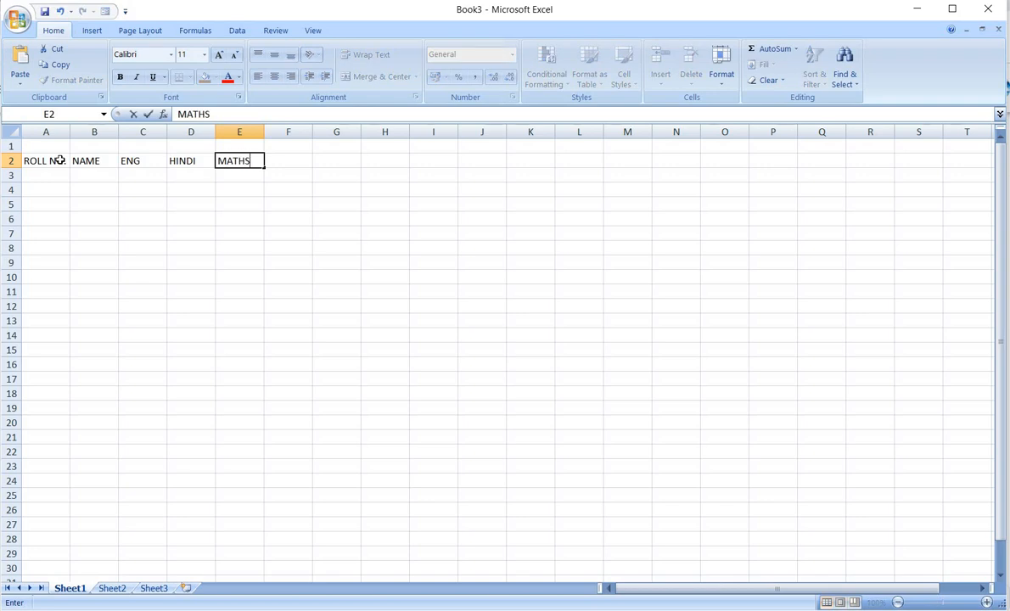
pyautogui.press('Tab')
pyautogui.write('SCIENCE')
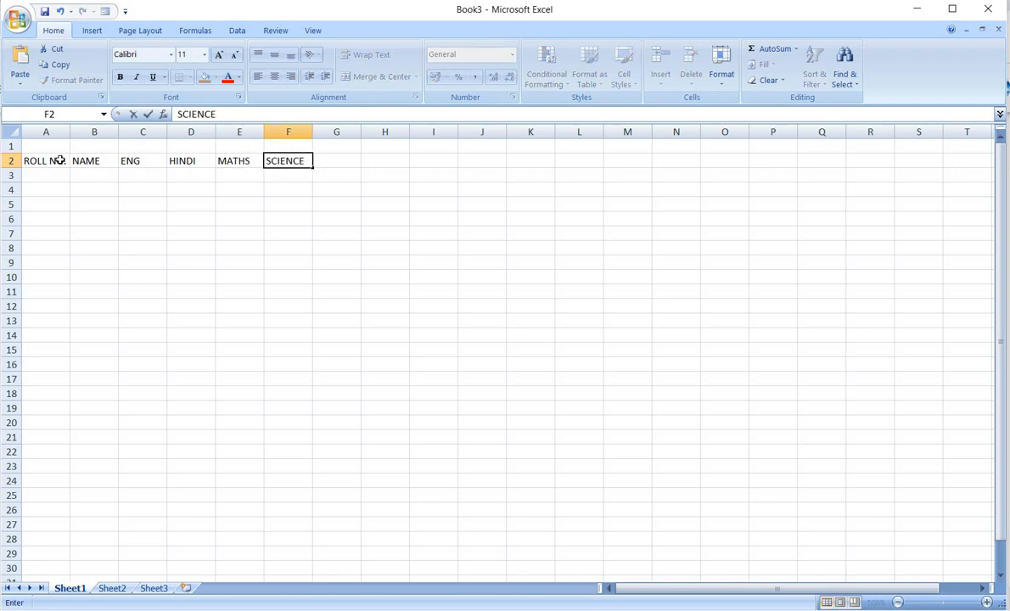
pyautogui.press('Tab')
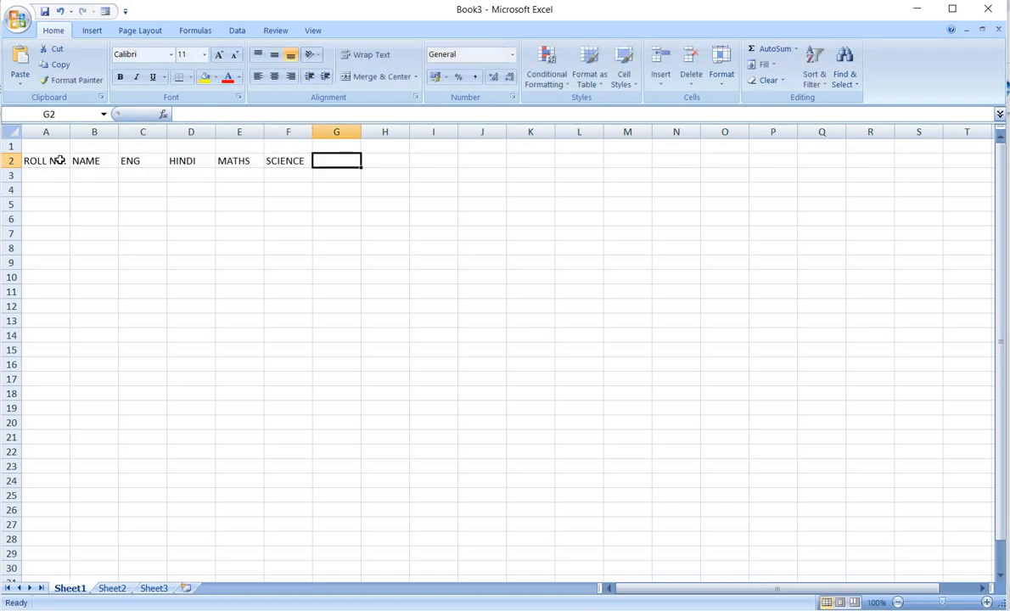
# Step: Add the result headings TOTAL, AVERAGE, PASS/FAIL and GRADE in cells G2 to J2
pyautogui.write('TOTAL')
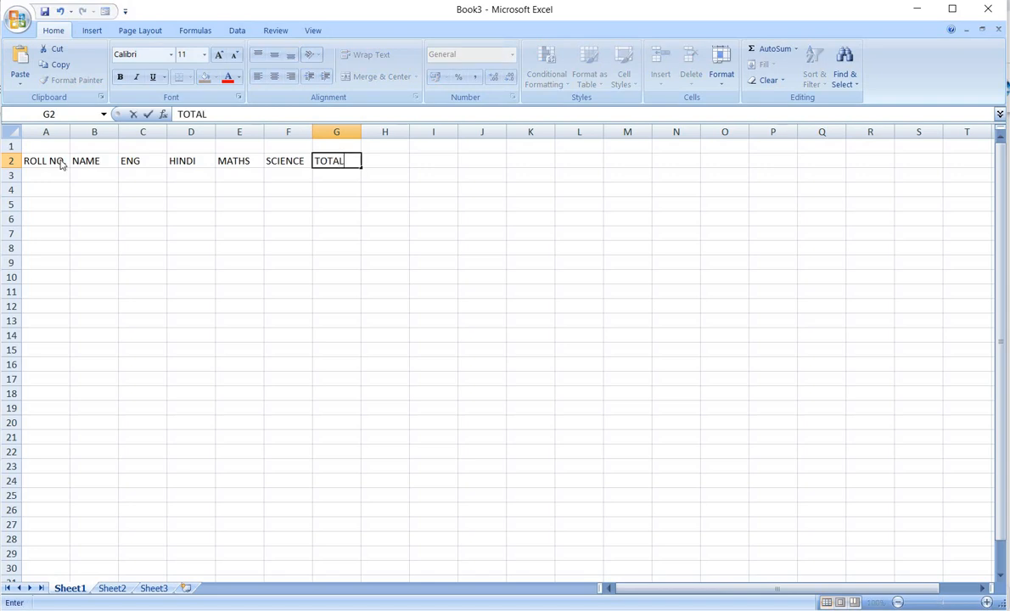
pyautogui.press('Tab')
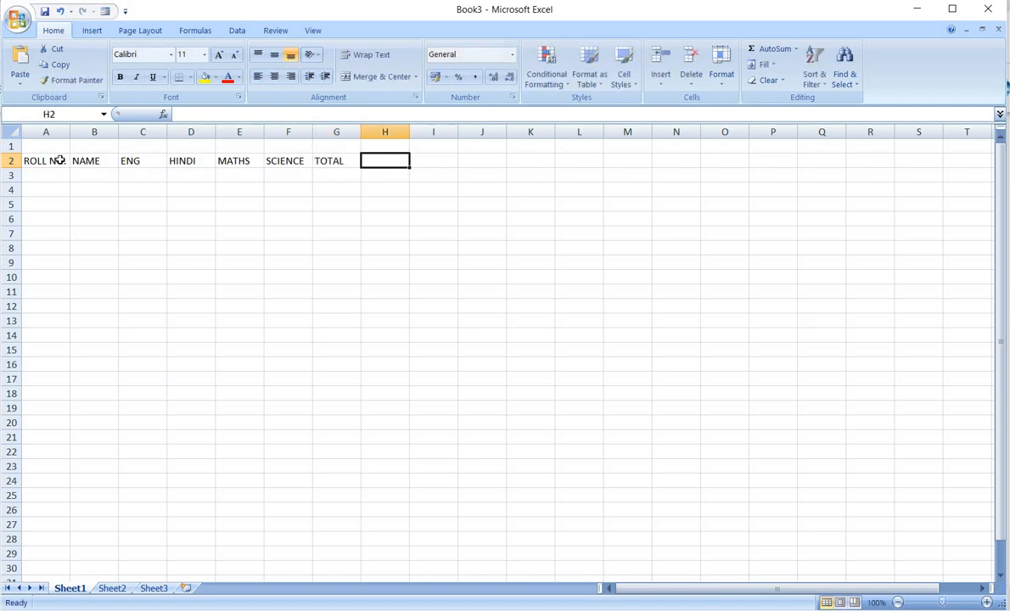
pyautogui.write('AVERAGE')
pyautogui.press('Tab')
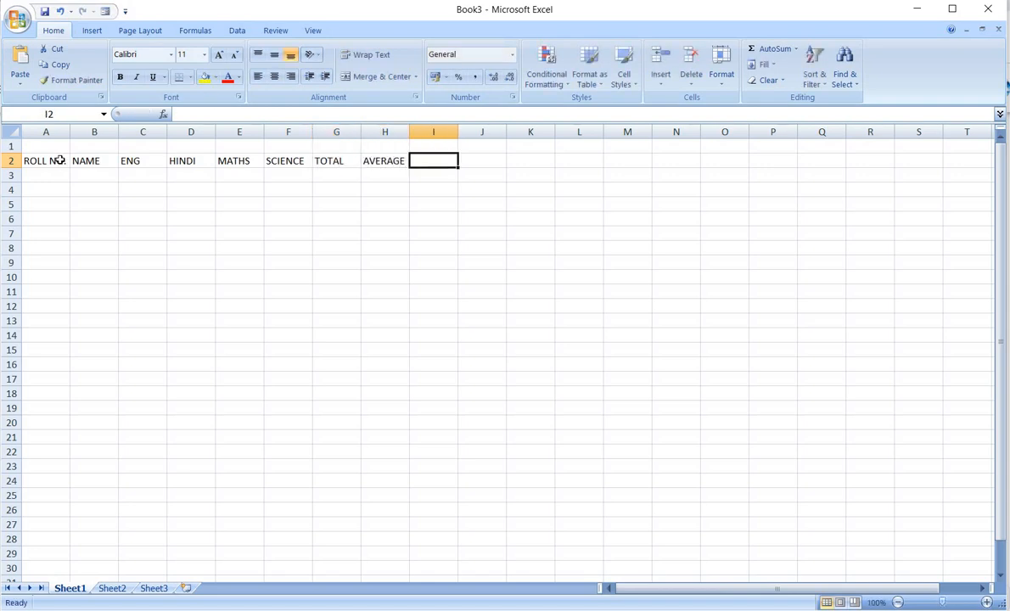
pyautogui.write('PASS')
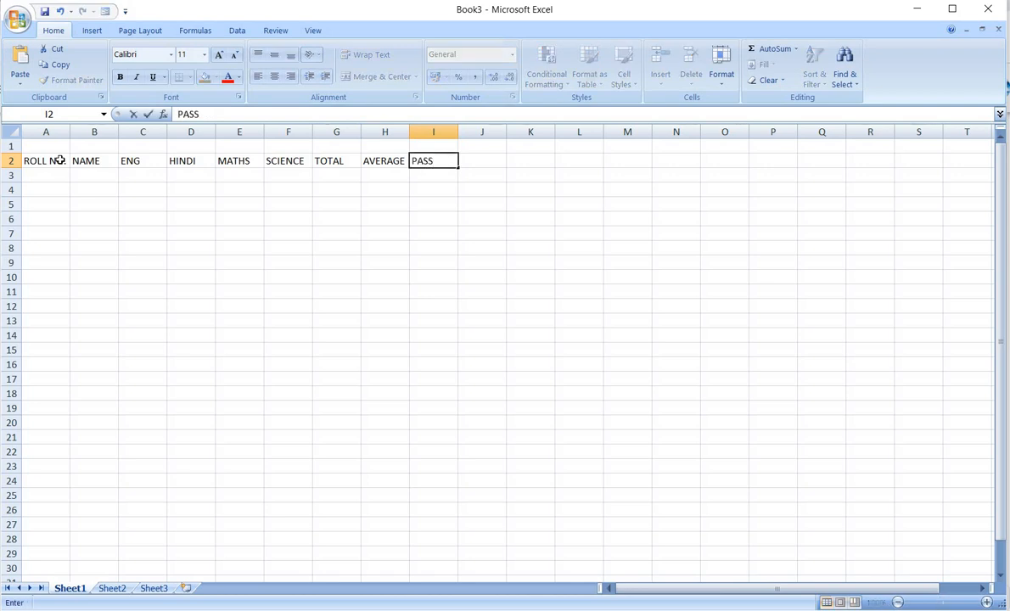
pyautogui.write('/FAIL')
pyautogui.press('Tab')
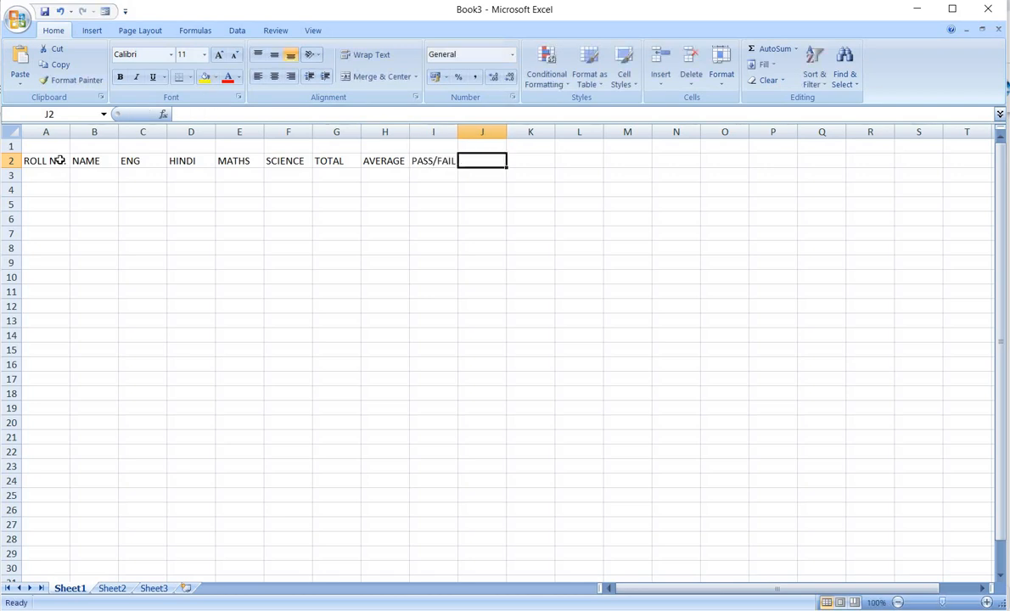
pyautogui.write('GRADE')
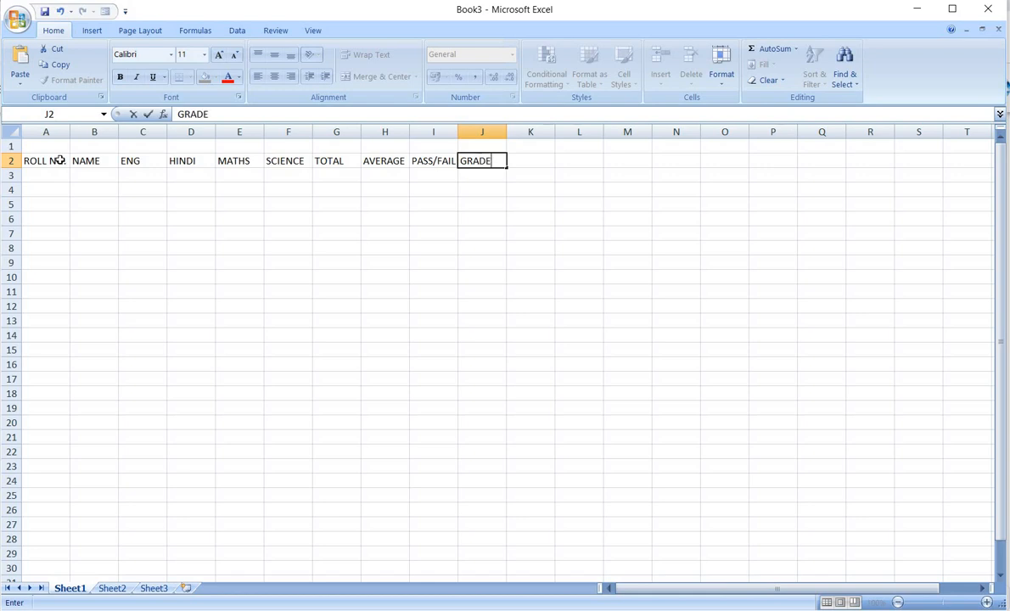
# Step: Number the ROLL NO. column from 1 to 5 in A3:A7 by entering 1 and 2 and filling the series down
pyautogui.click(42, 174)
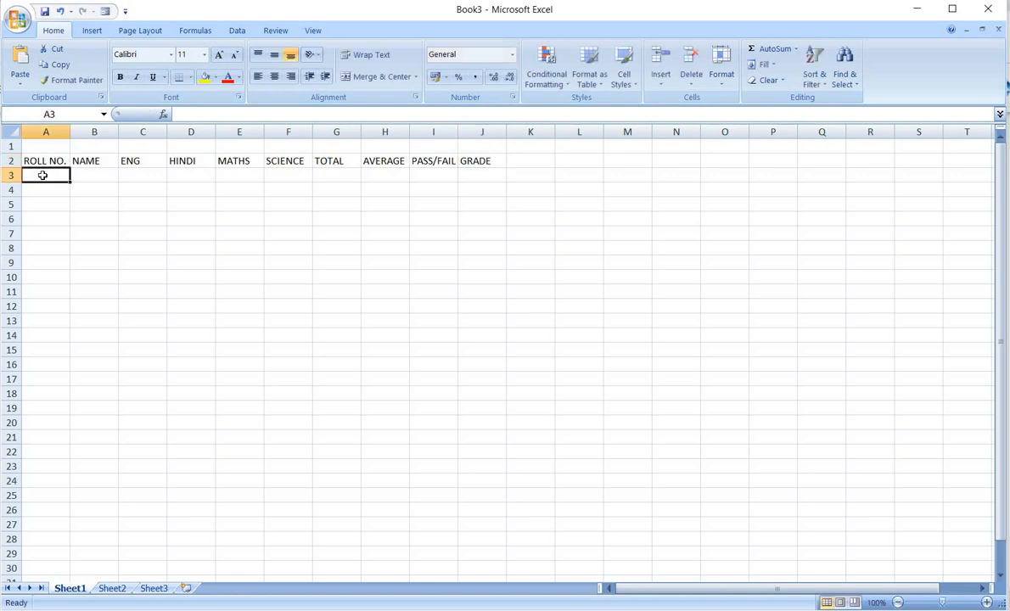
pyautogui.write('1')
pyautogui.click(42, 193)
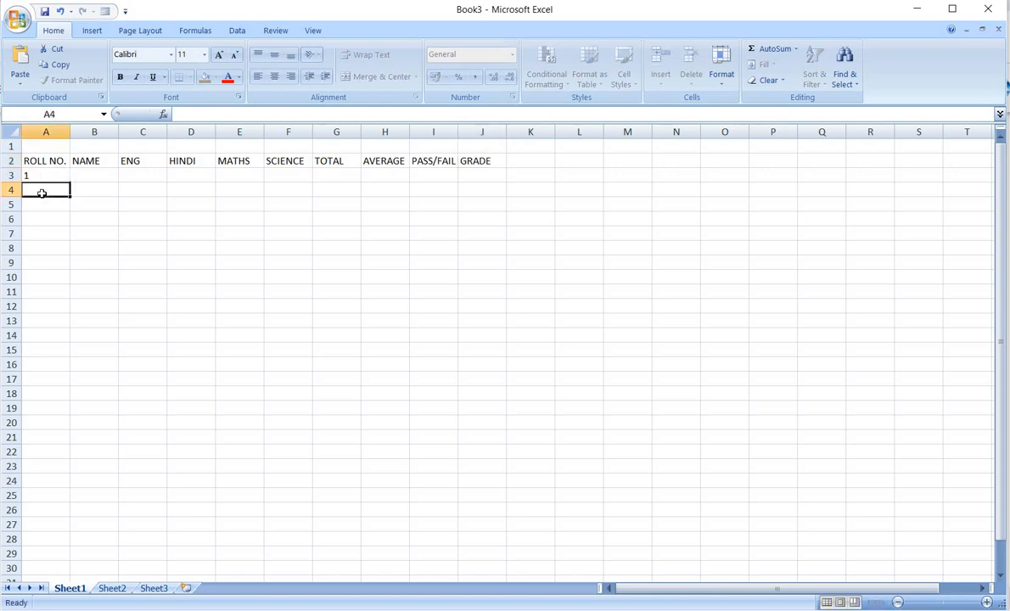
pyautogui.write('2')
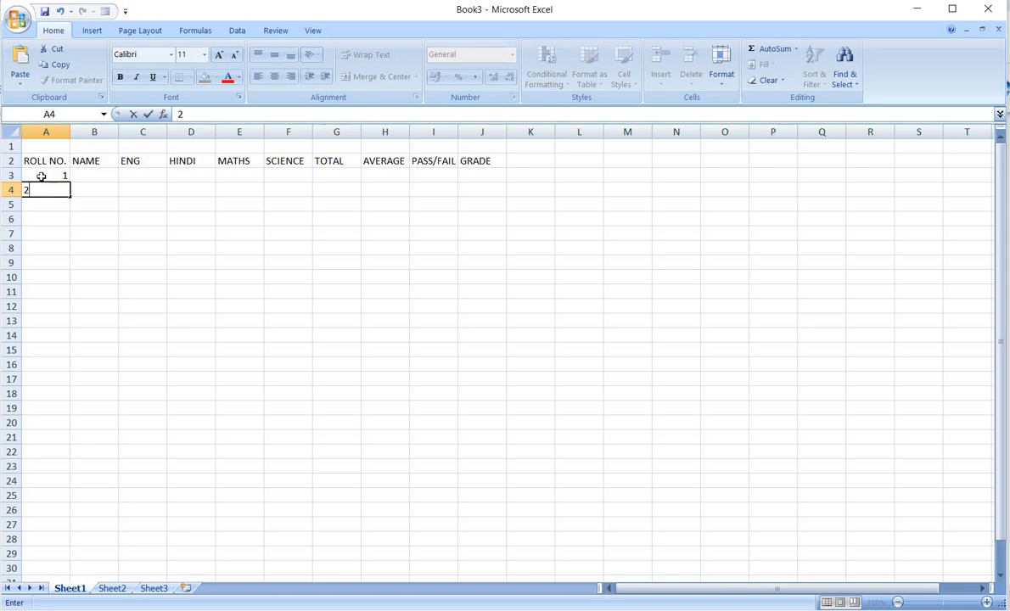
pyautogui.moveTo(42, 176); pyautogui.dragTo(68, 247)
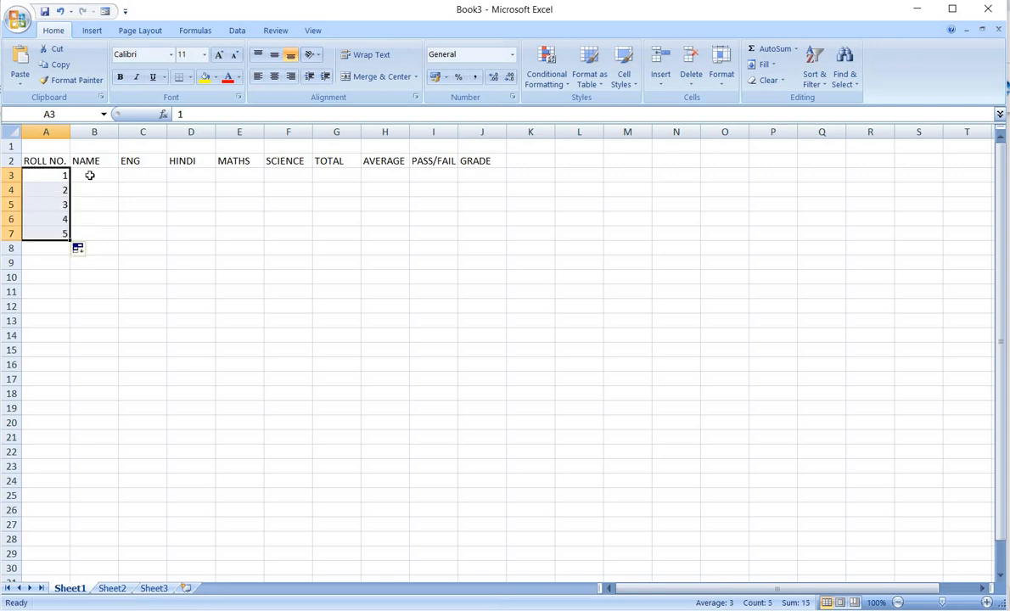
# Step: Check the entries of the saved custom list of student names in the Excel options, leaving the list as it is
pyautogui.click(91, 175)
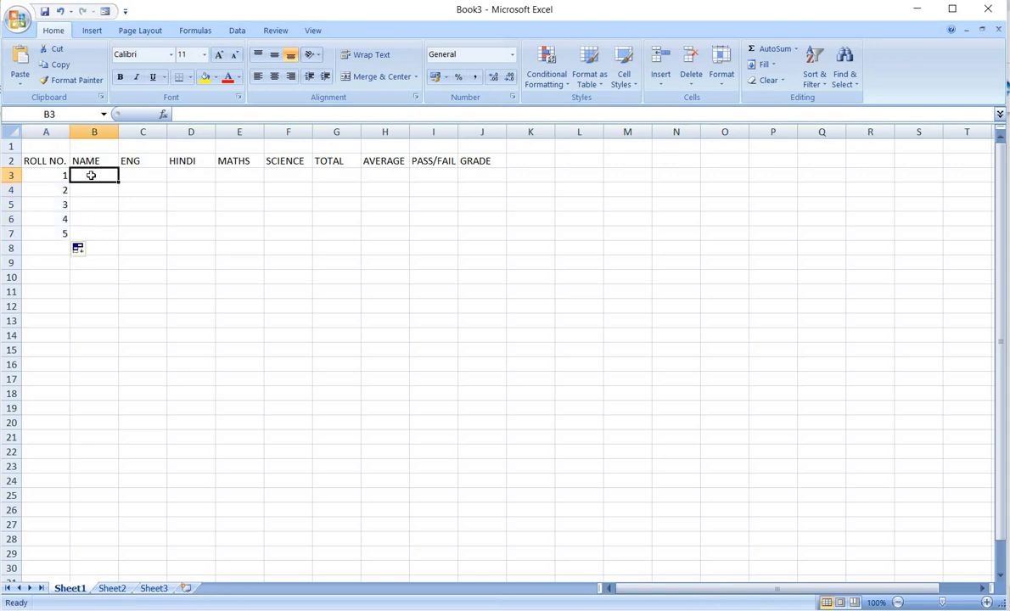
pyautogui.click(17, 19)
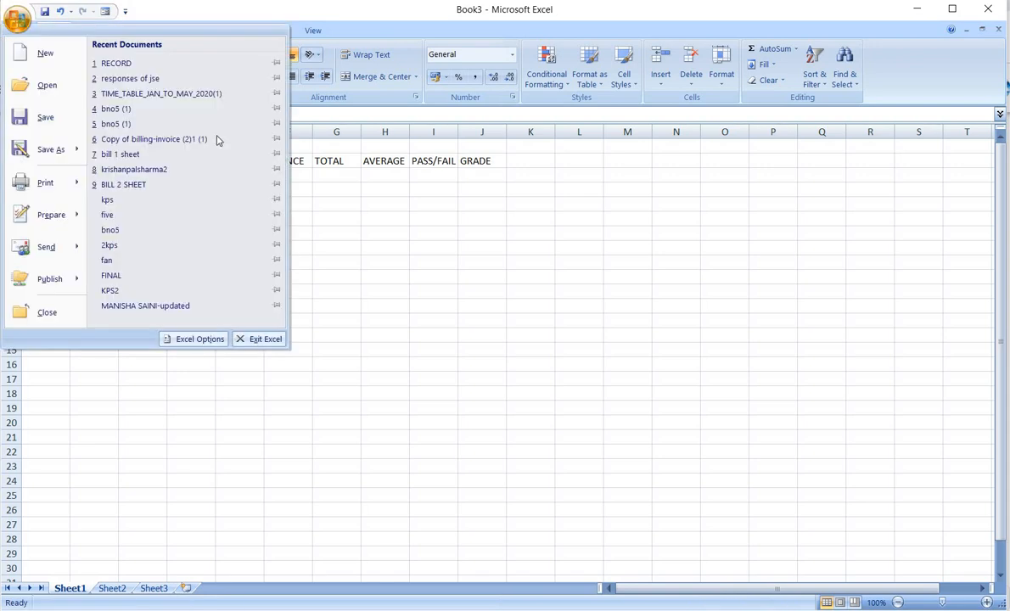
pyautogui.click(187, 339)
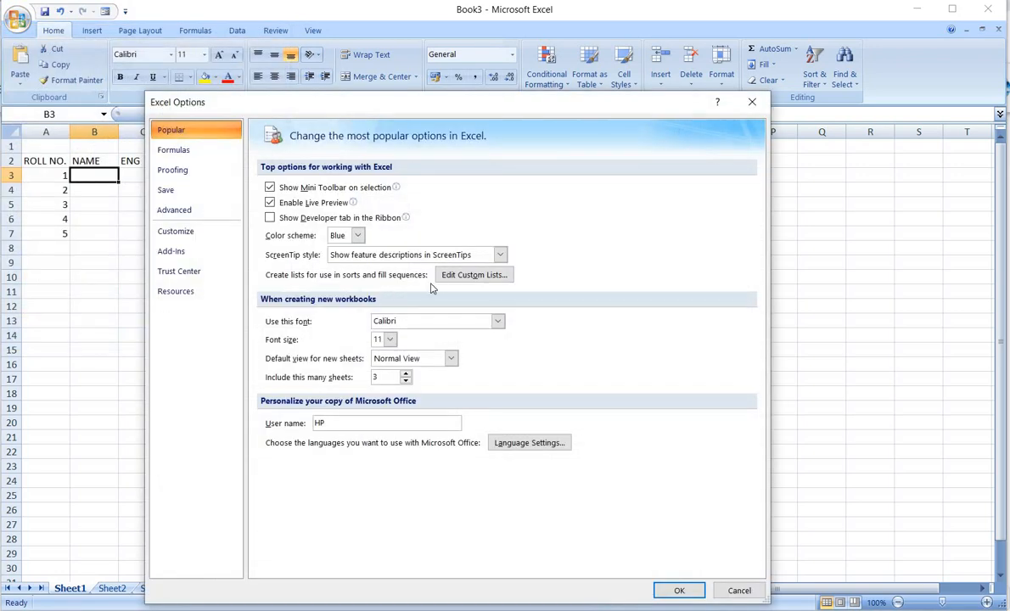
pyautogui.click(446, 277)
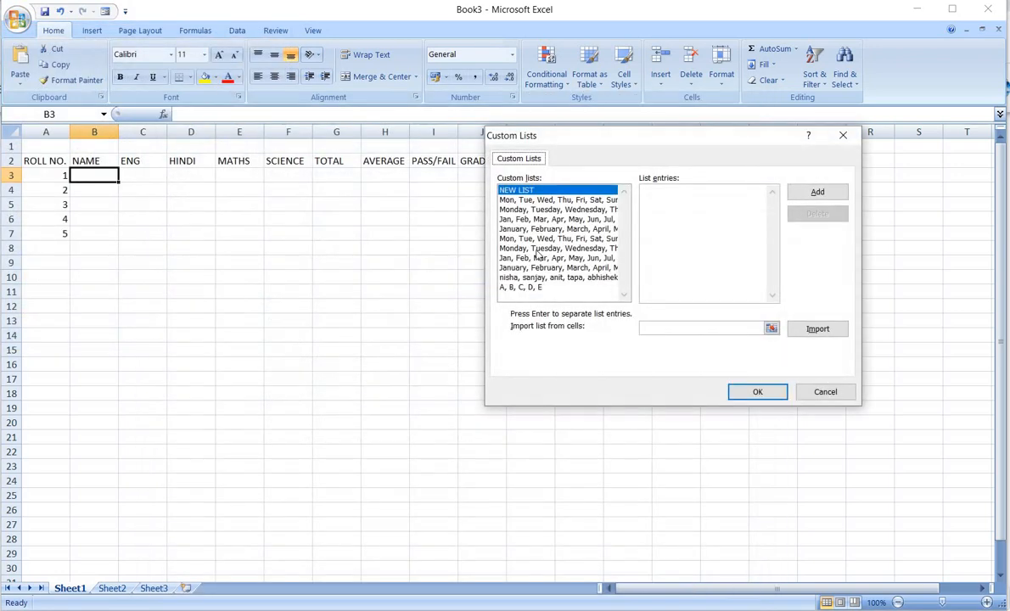
pyautogui.click(538, 277)
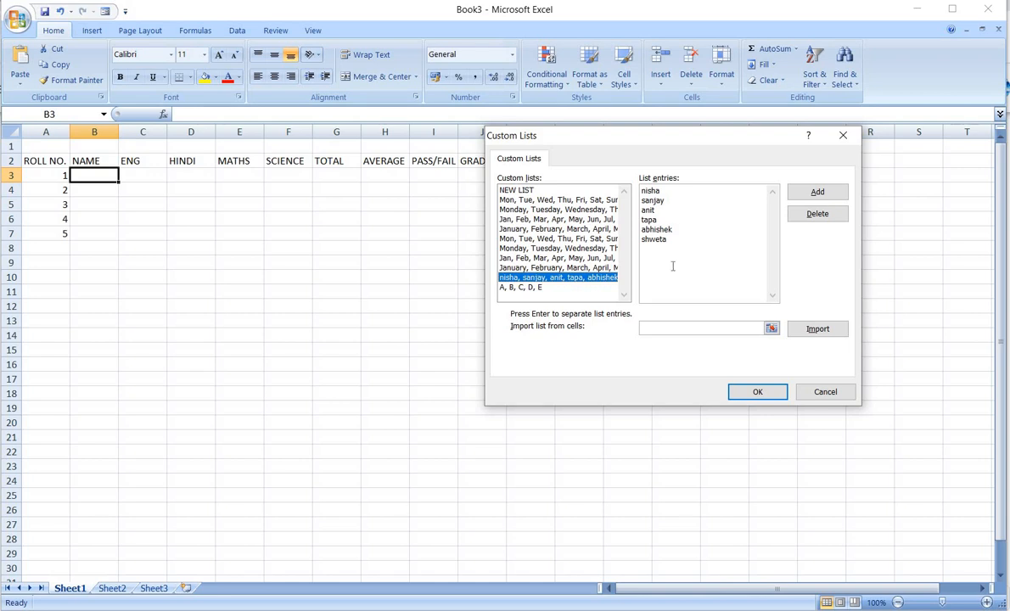
pyautogui.click(738, 394)
pyautogui.click(677, 589)
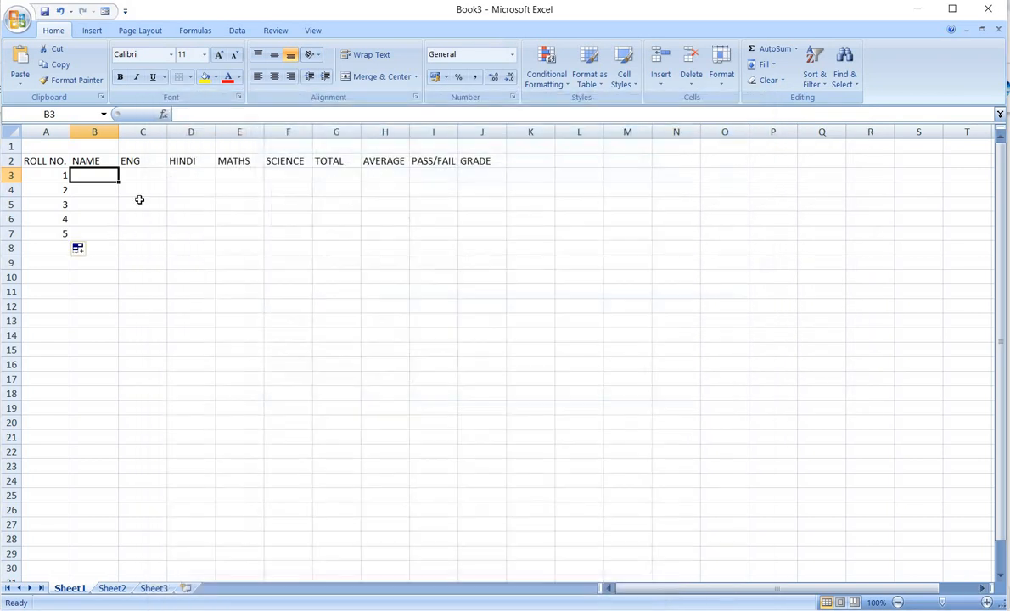
# Step: Enter the custom list's first student name in B3 and fill the remaining names down to B7
pyautogui.write('N')
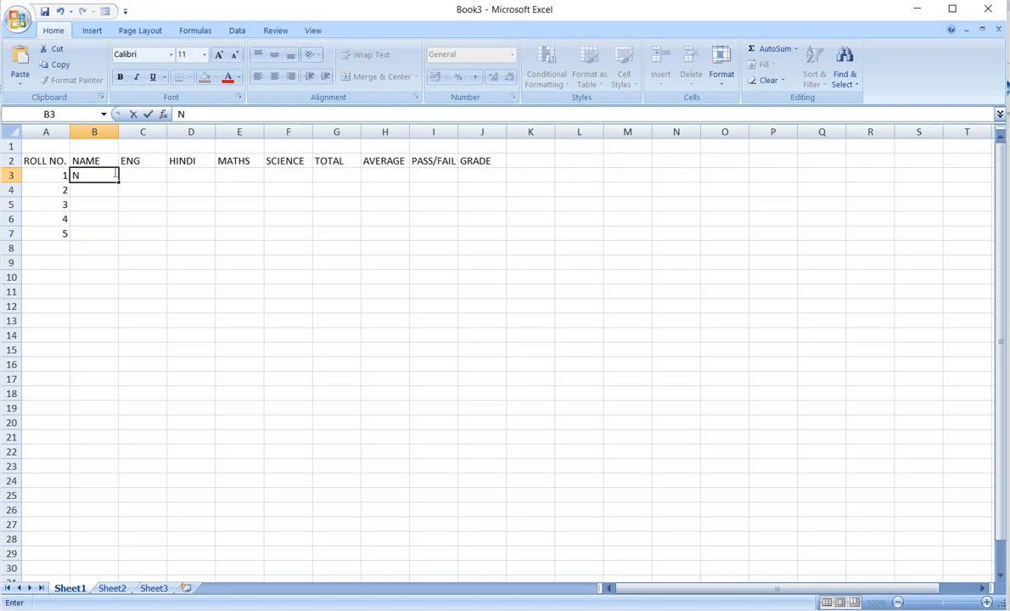
pyautogui.press('BackSpace')
pyautogui.write('nisha')
pyautogui.moveTo(119, 182); pyautogui.dragTo(119, 238)
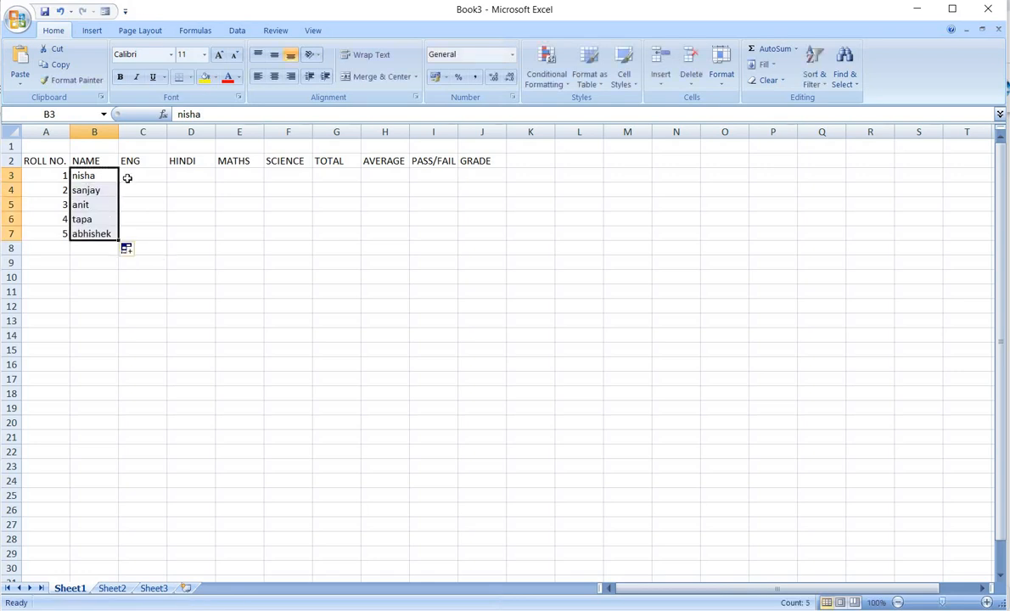
# Step: Enter the first student's marks in row 3: ENG 40, HINDI 50, MATHS 54 and SCIENCE 46
pyautogui.click(130, 180)
pyautogui.write('40')
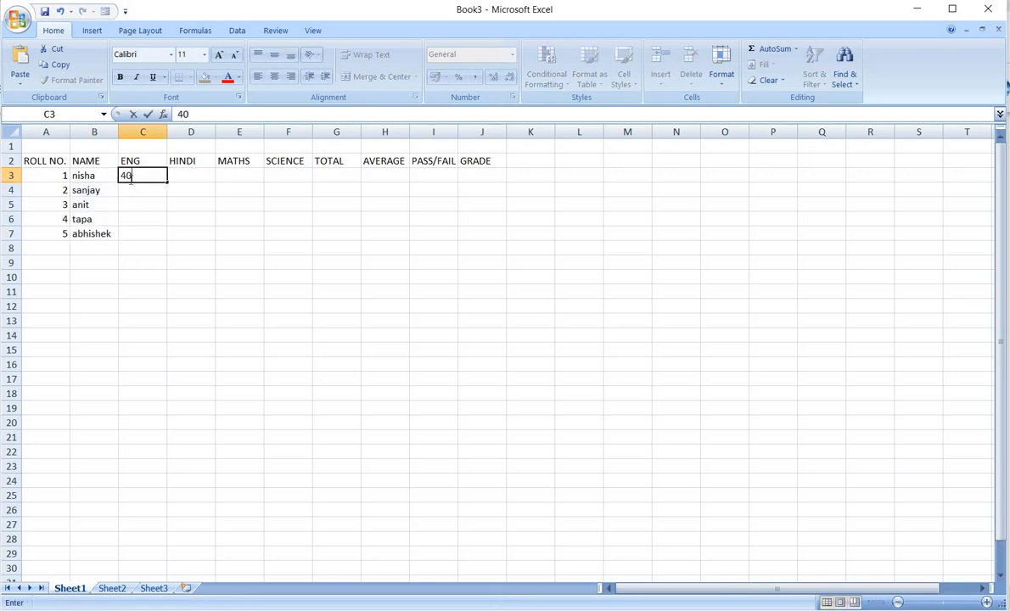
pyautogui.press('Tab')
pyautogui.write('50')
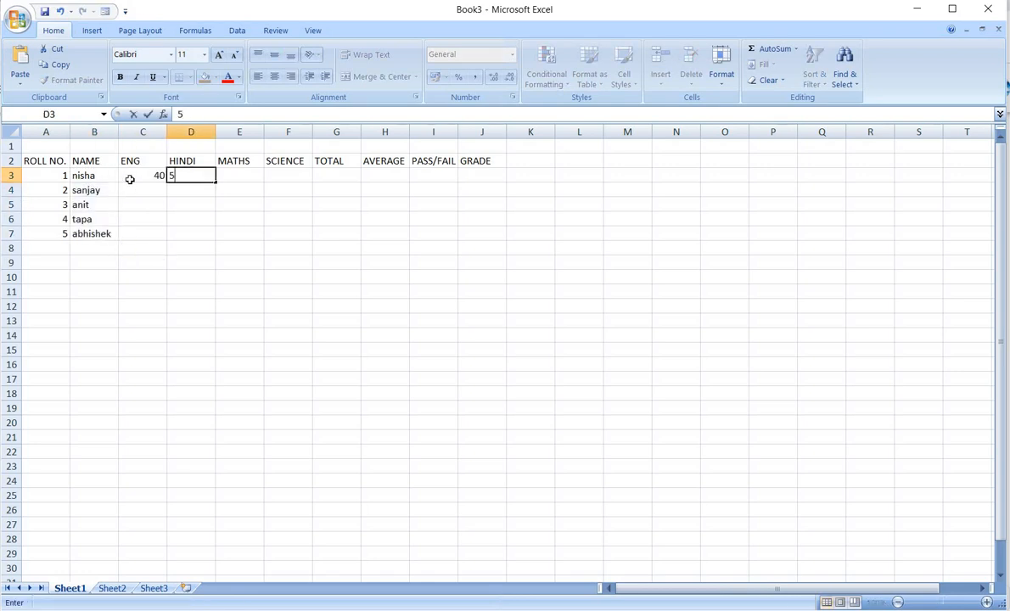
pyautogui.press('Tab')
pyautogui.write('54')
pyautogui.press('Tab')
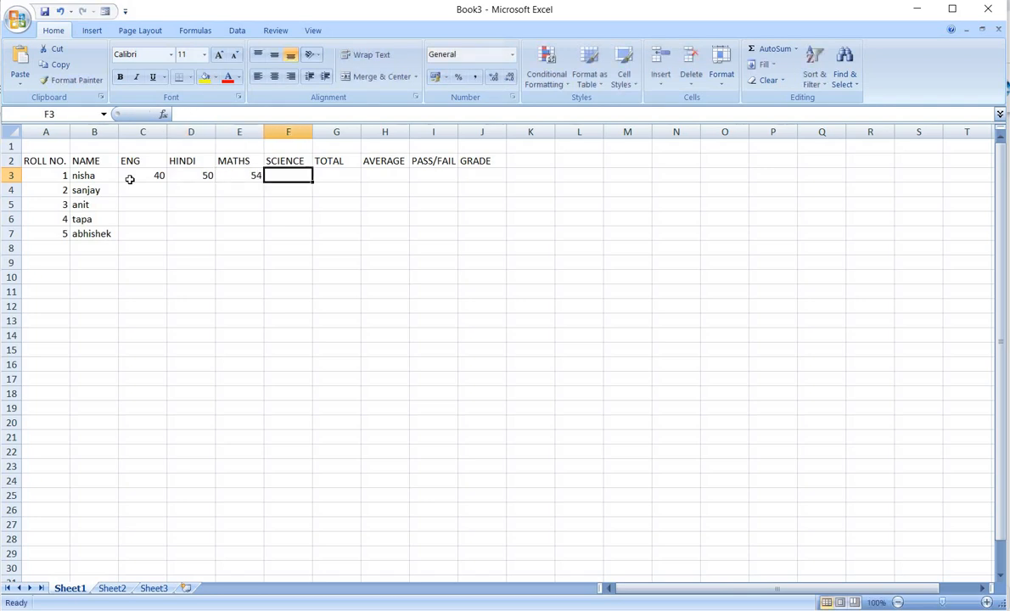
pyautogui.write('46')
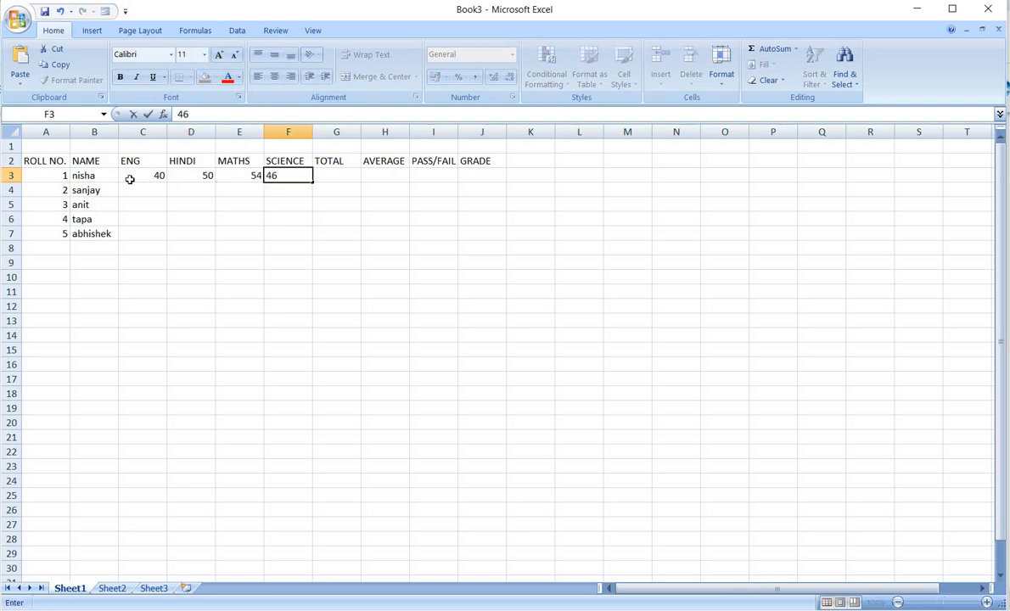
# Step: Enter the second student's marks in row 4: ENG 56, HINDI 34, MATHS 40 and SCIENCE 50
pyautogui.press('Left')
pyautogui.press('Left')
pyautogui.press('Down')
pyautogui.press('Left')
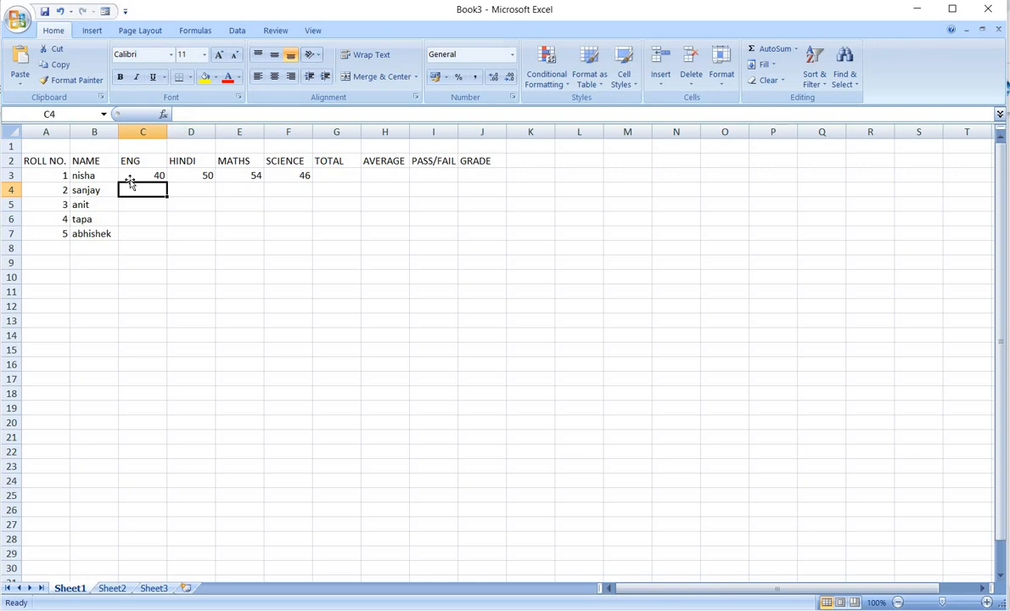
pyautogui.write('56')
pyautogui.press('Tab')
pyautogui.write('34')
pyautogui.press('Tab')
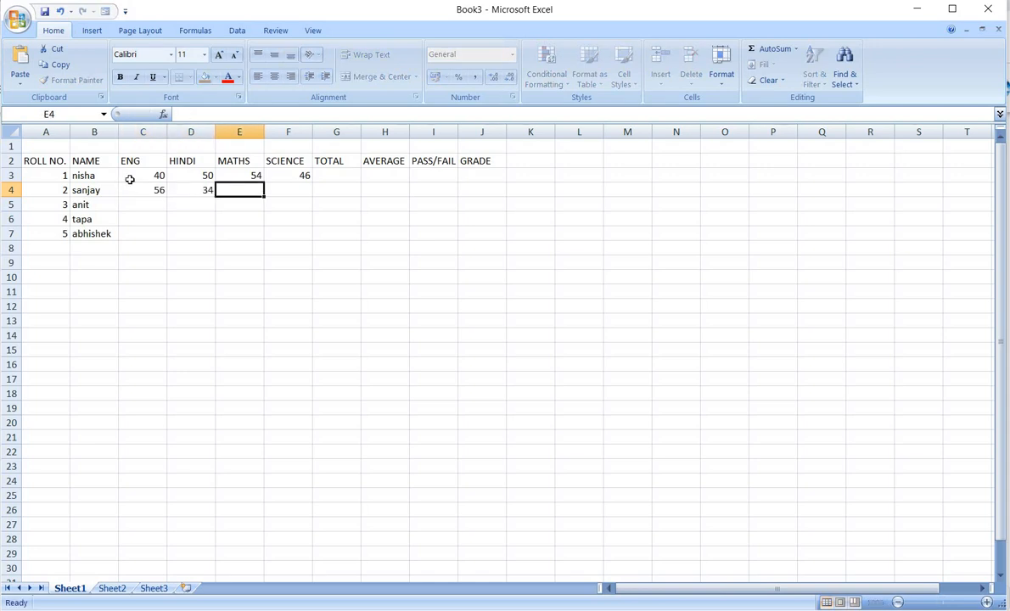
pyautogui.write('40')
pyautogui.press('Tab')
pyautogui.write('5')
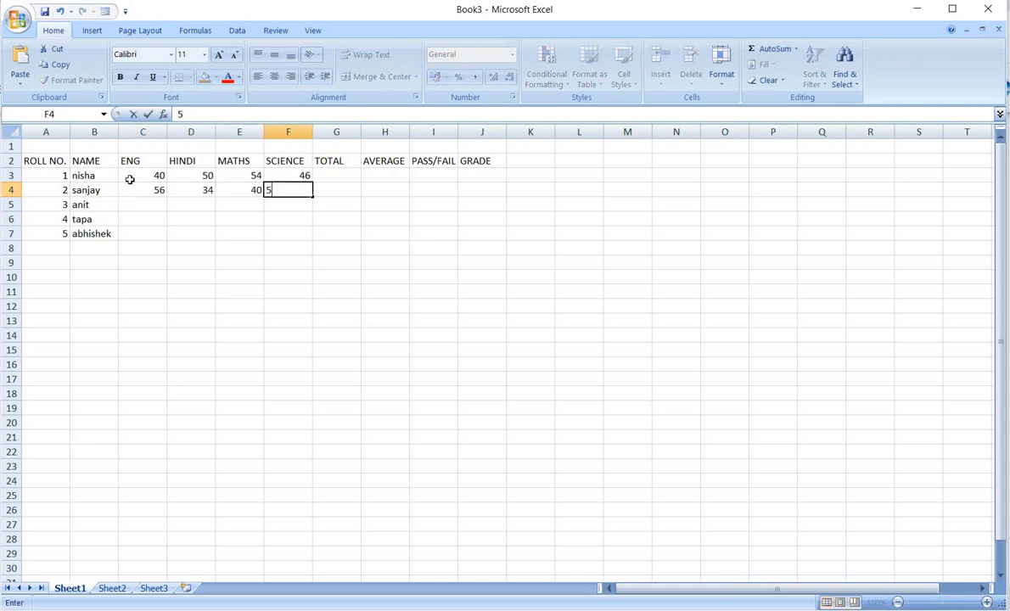
pyautogui.write('0')
# Step: Enter the third student's marks in row 5: ENG 40, HINDI 60, MATHS 70 and SCIENCE 82
pyautogui.press('Down')
pyautogui.press('Left')
pyautogui.press('Left')
pyautogui.press('Left')
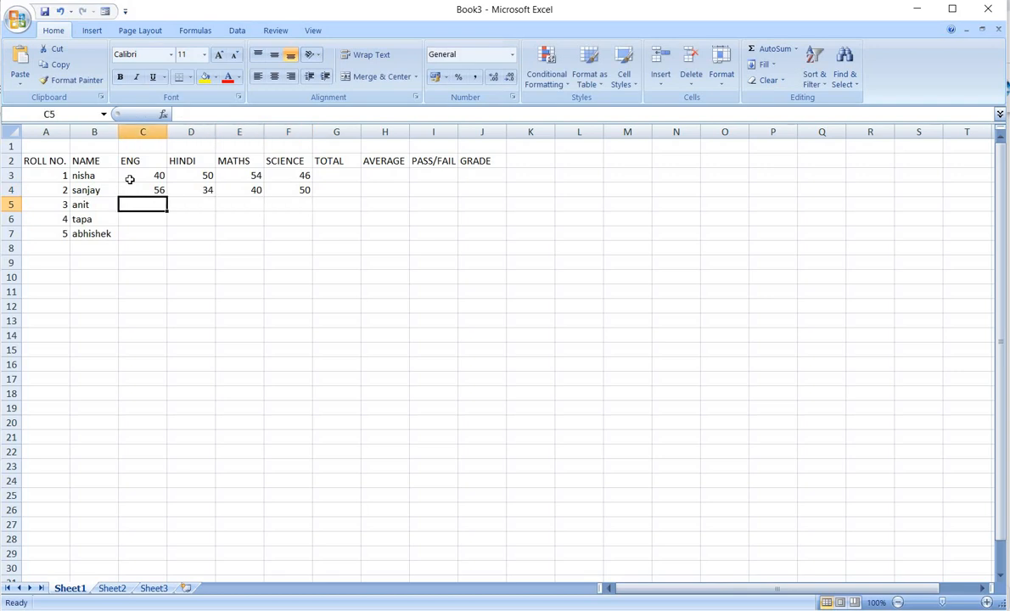
pyautogui.write('40')
pyautogui.press('Tab')
pyautogui.write('60')
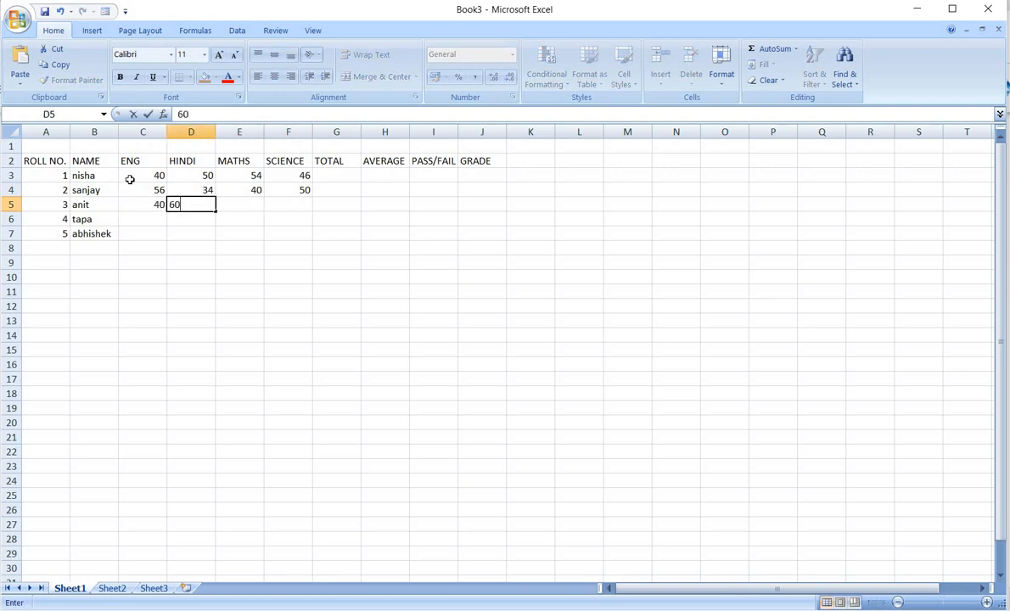
pyautogui.press('Tab')
pyautogui.write('70')
pyautogui.press('Tab')
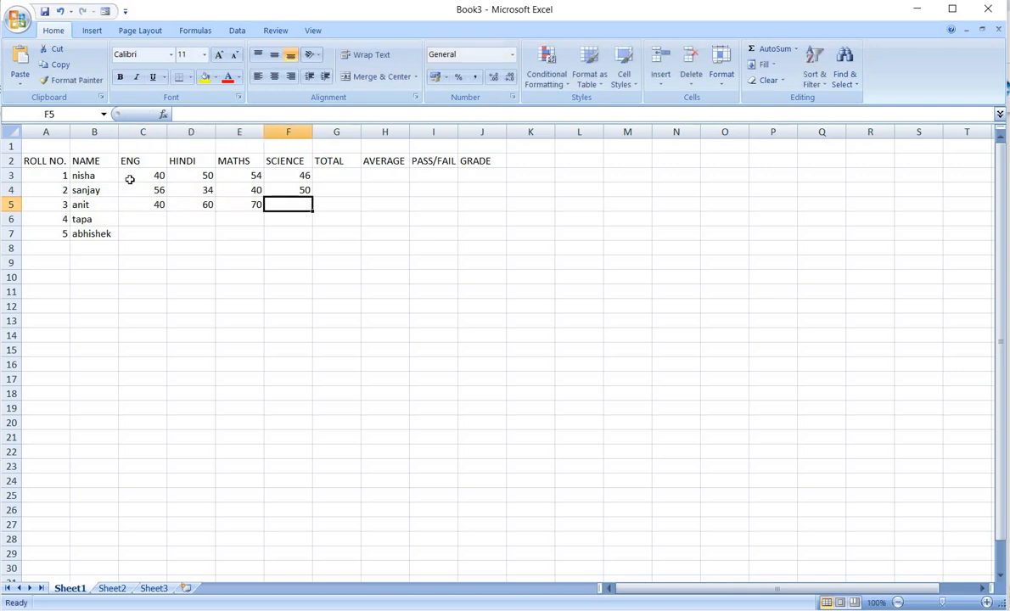
pyautogui.write('82')
# Step: Enter the fourth student's marks in row 6: ENG 30, HINDI 40, MATHS 50 and SCIENCE 61
pyautogui.press('Down')
pyautogui.press('Left')
pyautogui.press('Left')
pyautogui.press('Left')
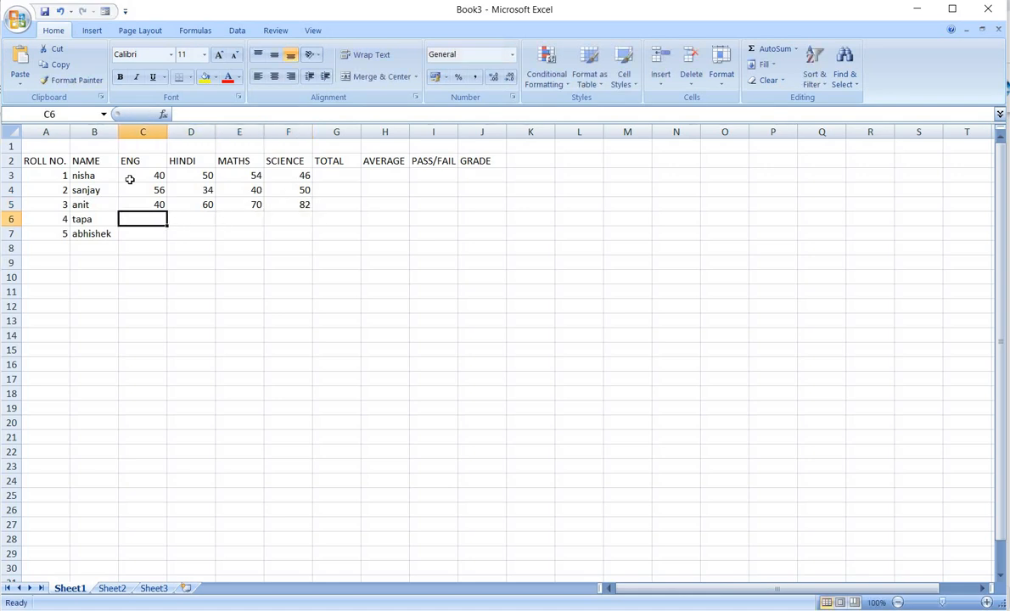
pyautogui.write('30')
pyautogui.press('Tab')
pyautogui.write('40')
pyautogui.press('Tab')
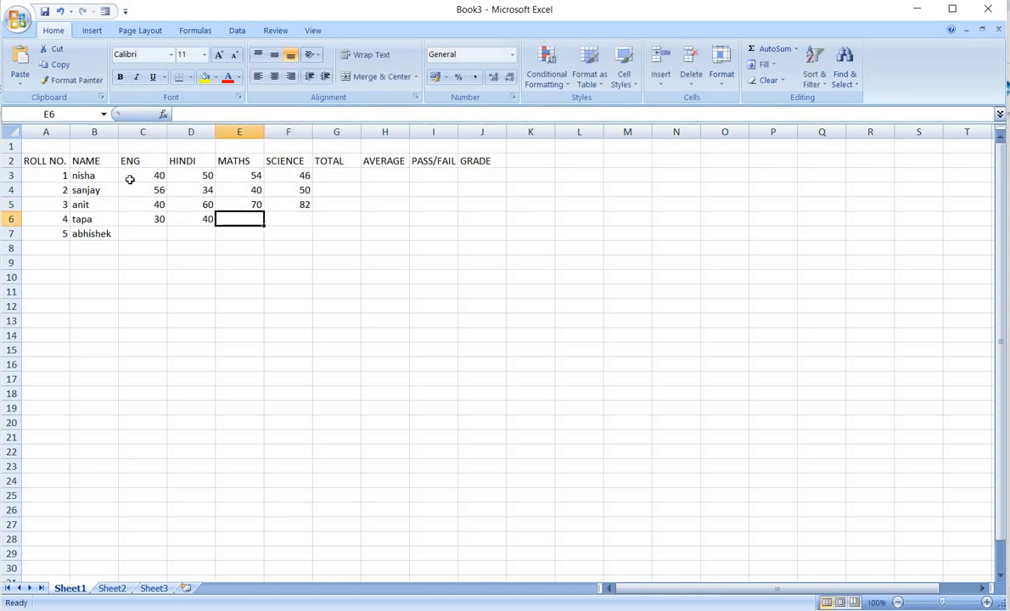
pyautogui.write('50')
pyautogui.press('Tab')
pyautogui.write('6')
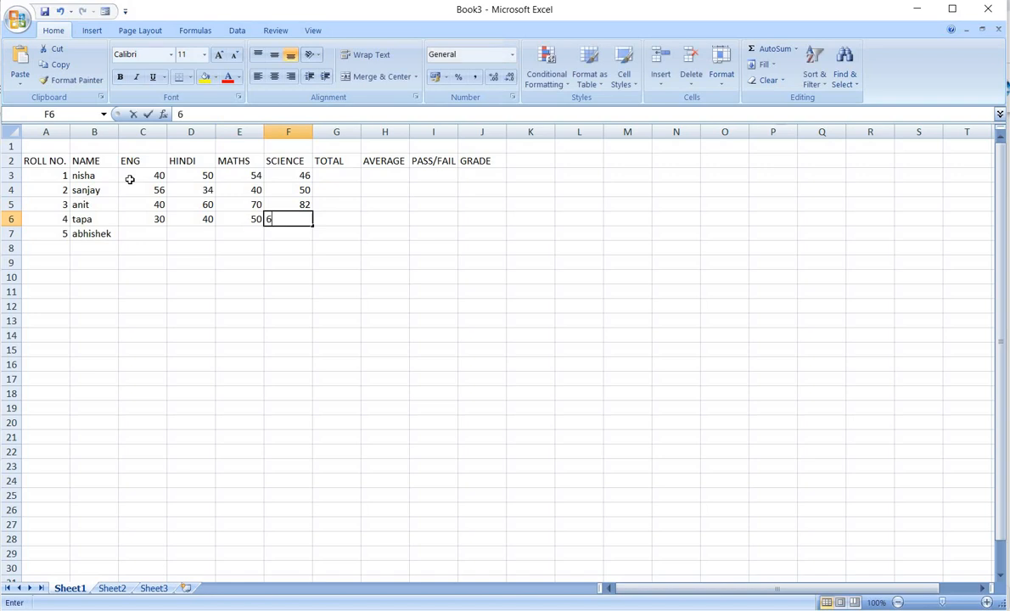
pyautogui.write('1')
pyautogui.hotkey('ctrl', 'Return')
# Step: Enter the fifth student's marks in row 7: ENG 30, HINDI 40, MATHS 40 and SCIENCE 50
pyautogui.press('Down')
pyautogui.press('Left')
pyautogui.press('Left')
pyautogui.press('Left')
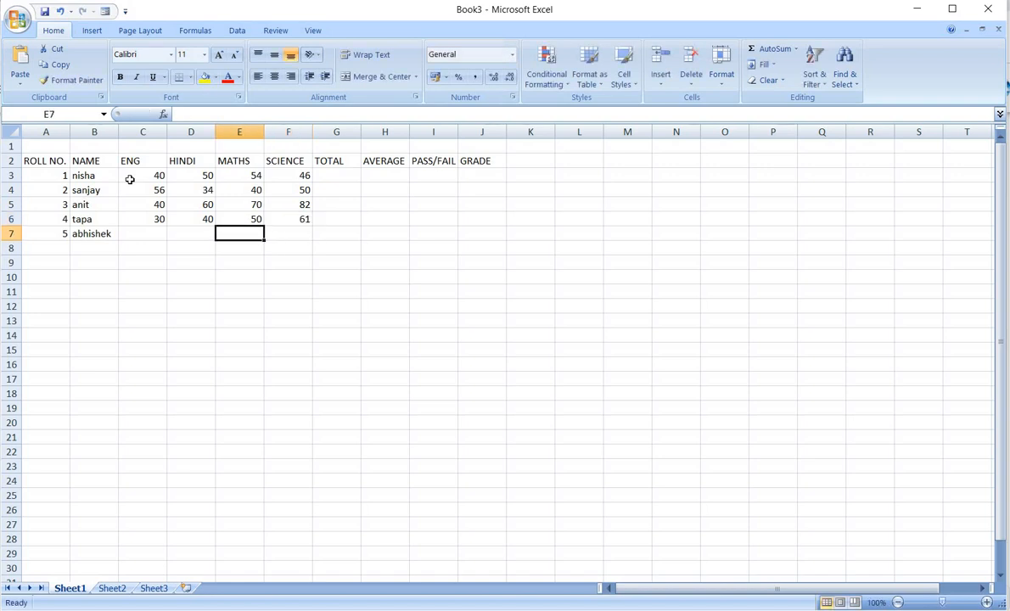
pyautogui.write('30')
pyautogui.press('Tab')
pyautogui.write('40')
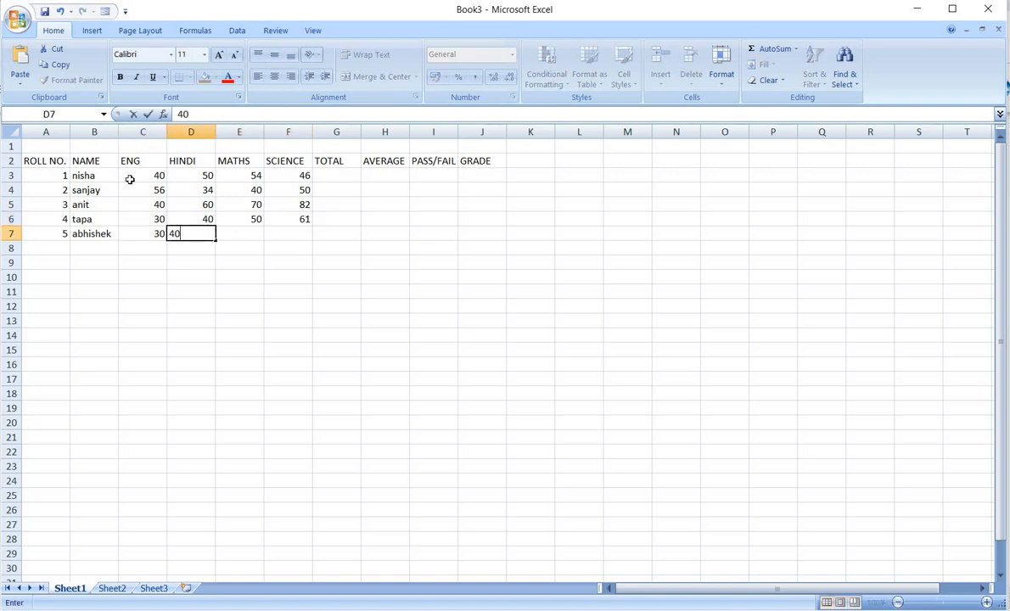
pyautogui.press('Tab')
pyautogui.write('40')
pyautogui.press('Tab')
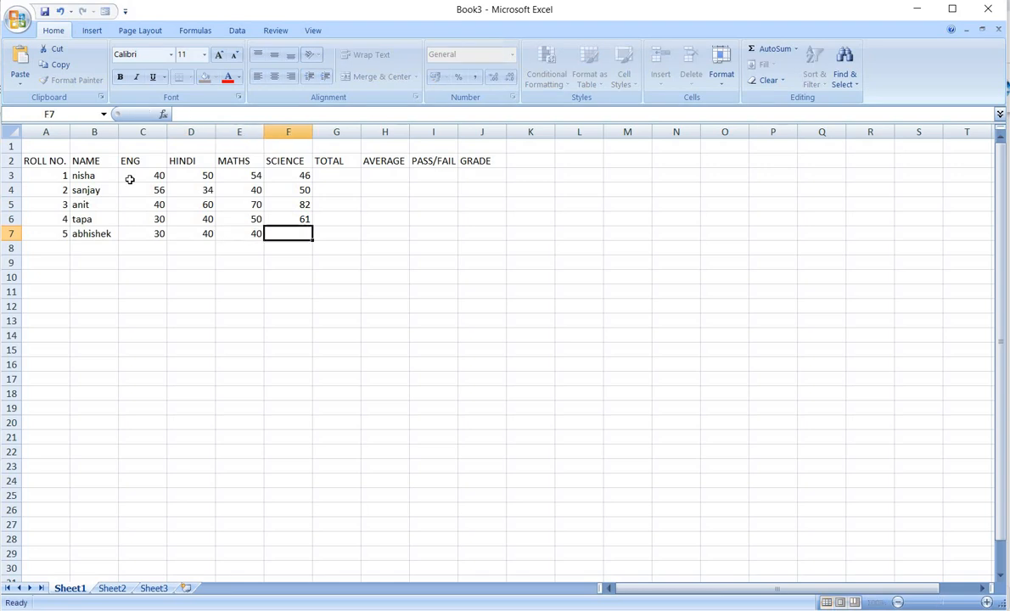
pyautogui.write('50')
# Step: Total the first student's marks in G3 with =SUM(C3:F3) and fill the formula down to G7
pyautogui.press('Up')
pyautogui.press('Up')
pyautogui.press('Up')
pyautogui.press('Up')
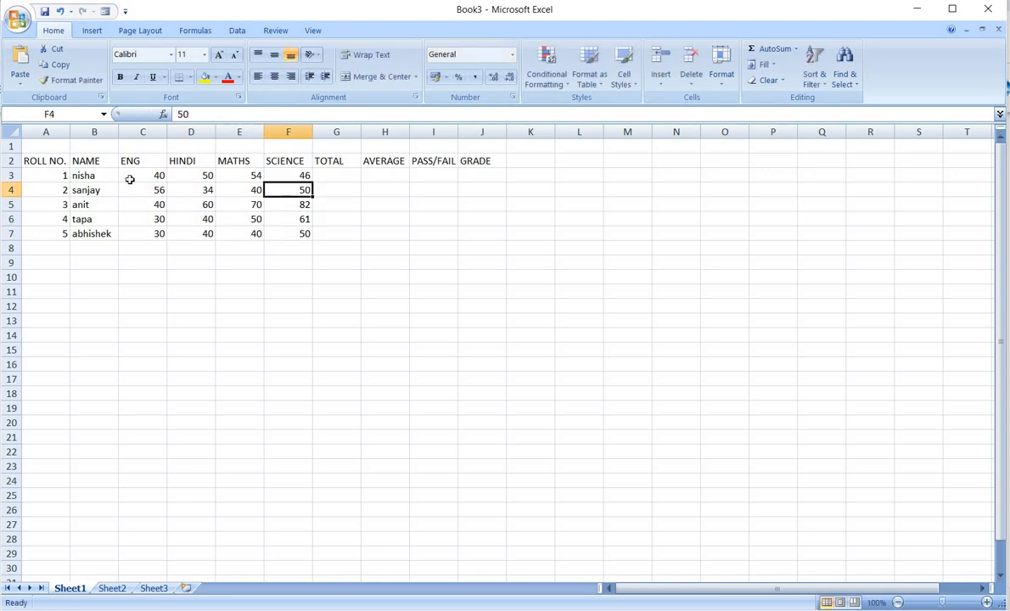
pyautogui.press('Right')
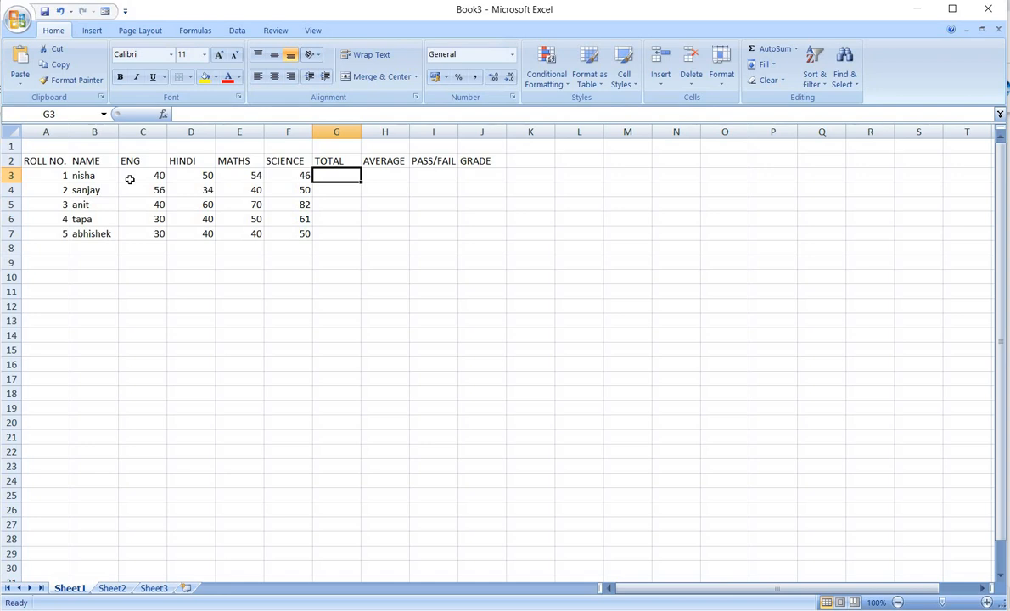
pyautogui.write('=s')
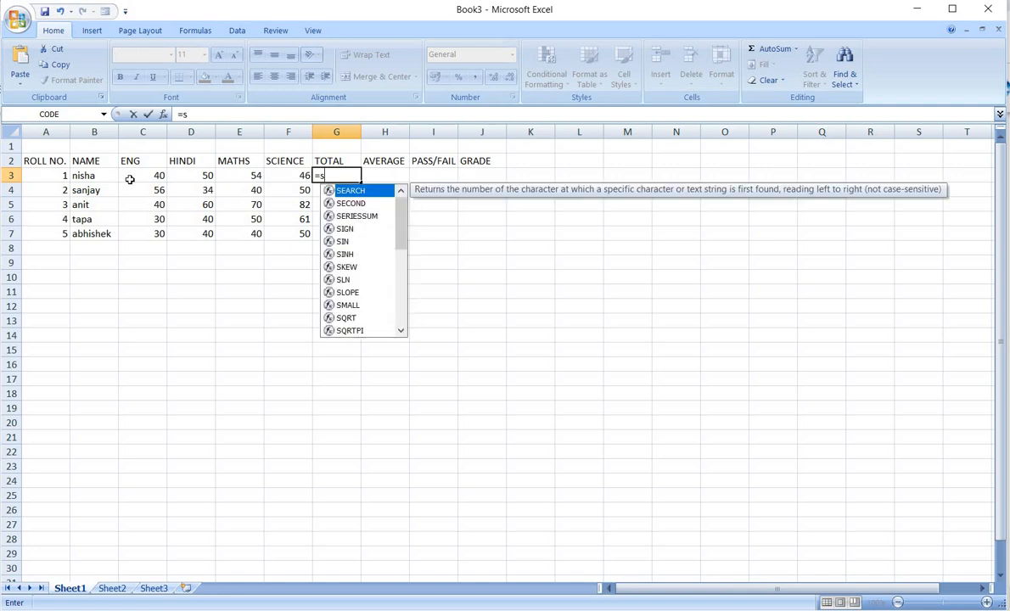
pyautogui.write('un')
pyautogui.press('BackSpace')
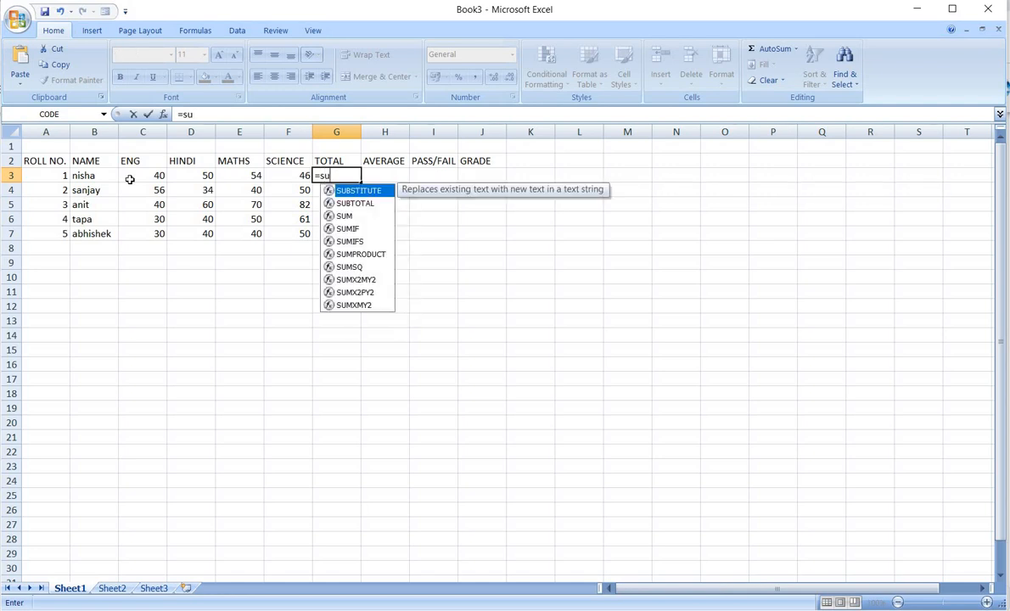
pyautogui.write('m(')
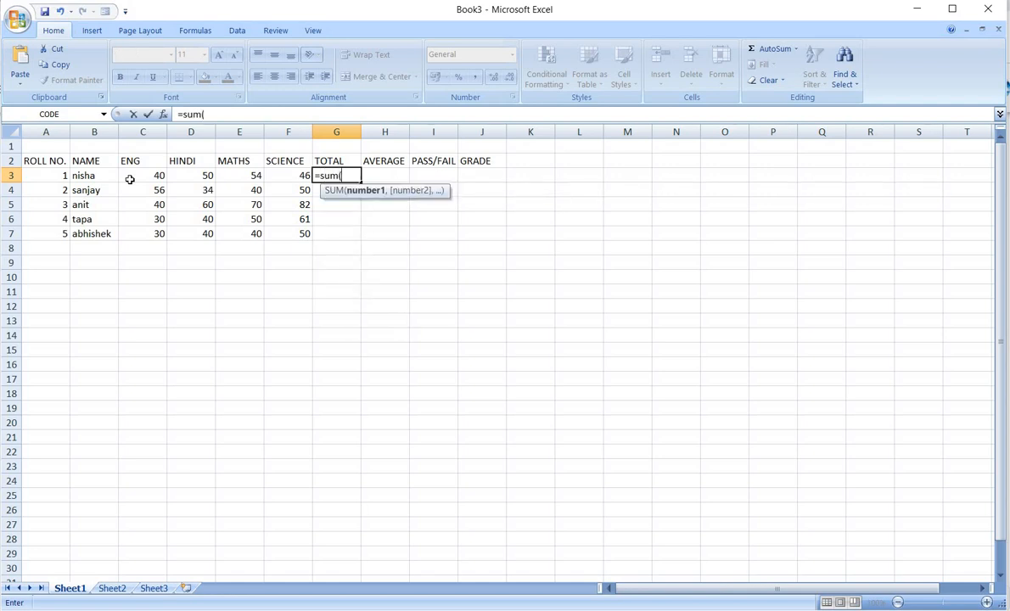
pyautogui.click(132, 175)
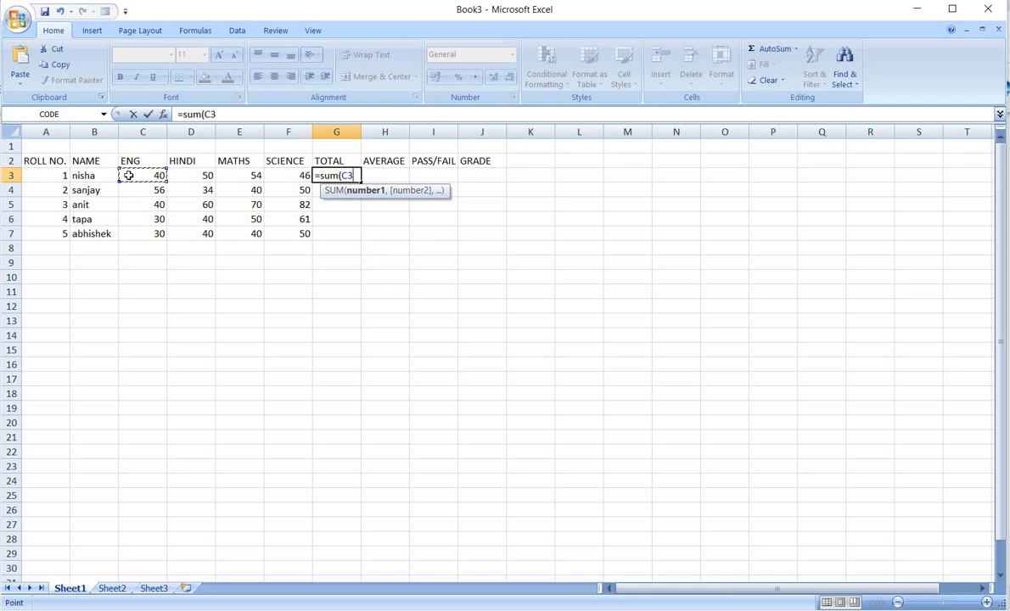
pyautogui.moveTo(132, 175); pyautogui.dragTo(273, 179)
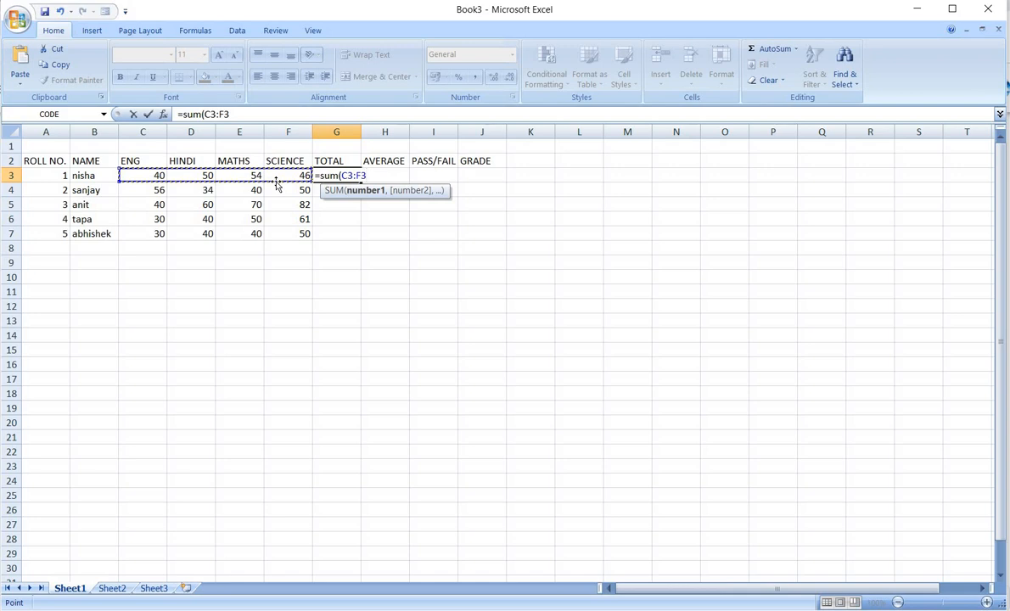
pyautogui.write(')')
pyautogui.press('Return')
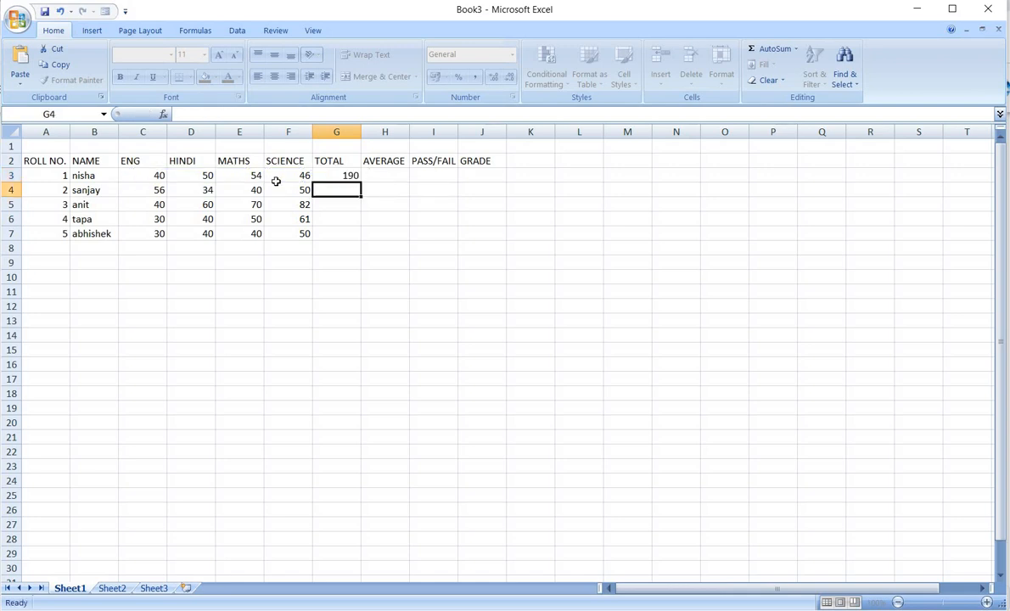
pyautogui.click(333, 173)
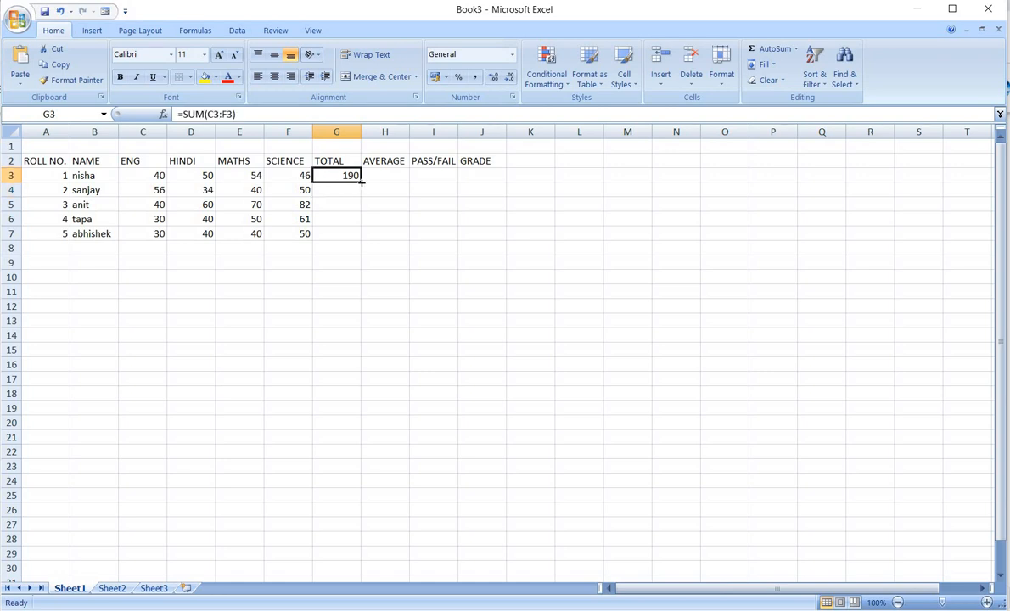
pyautogui.moveTo(361, 182); pyautogui.dragTo(368, 237)
# Step: Calculate the first student's average in H3 with =AVERAGE(C3:F3) and fill the formula down to H7
pyautogui.click(371, 174)
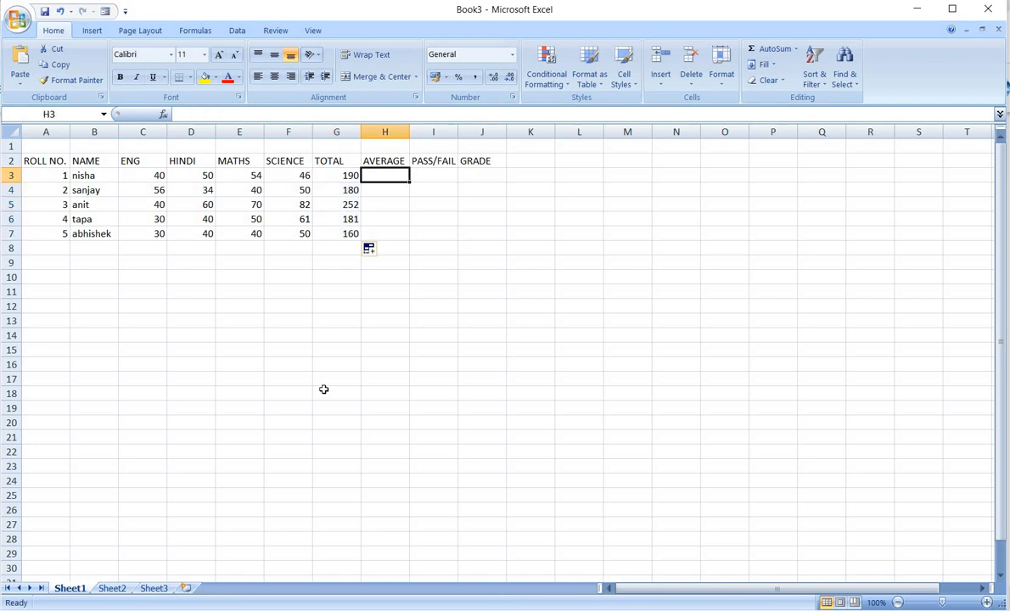
pyautogui.write('=a')
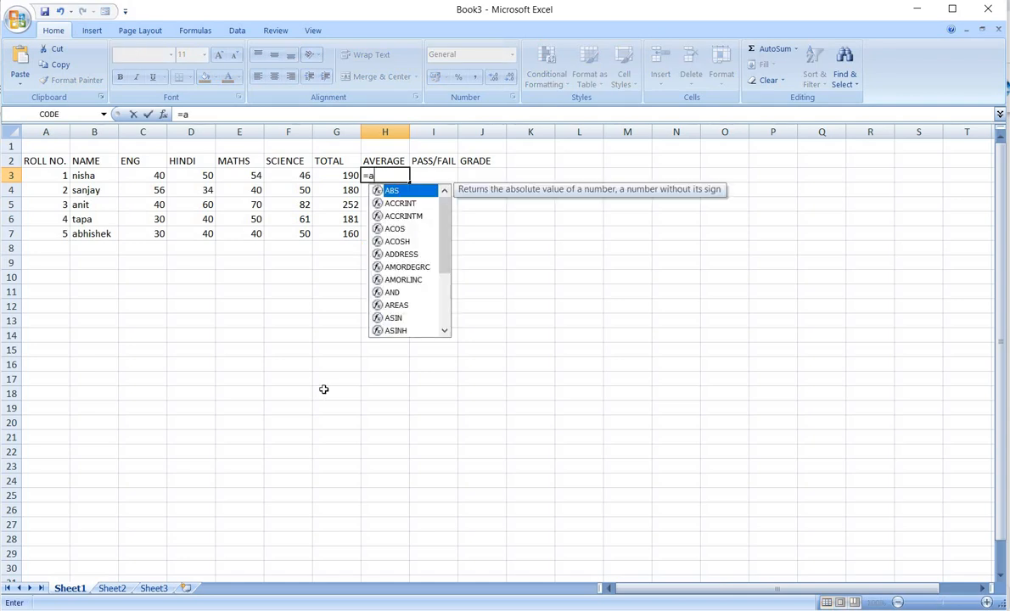
pyautogui.write('verag')
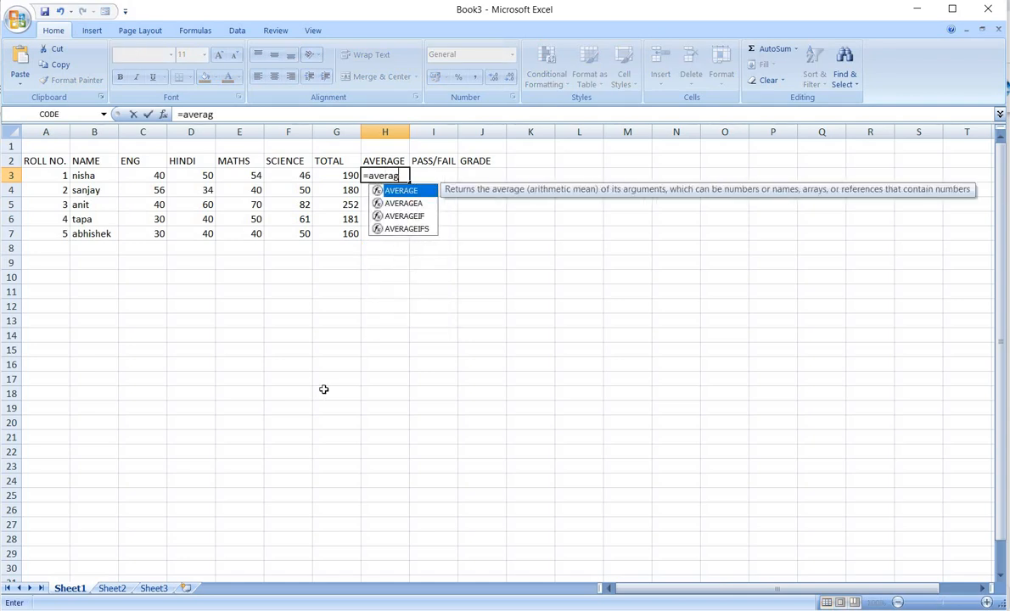
pyautogui.write('e(')
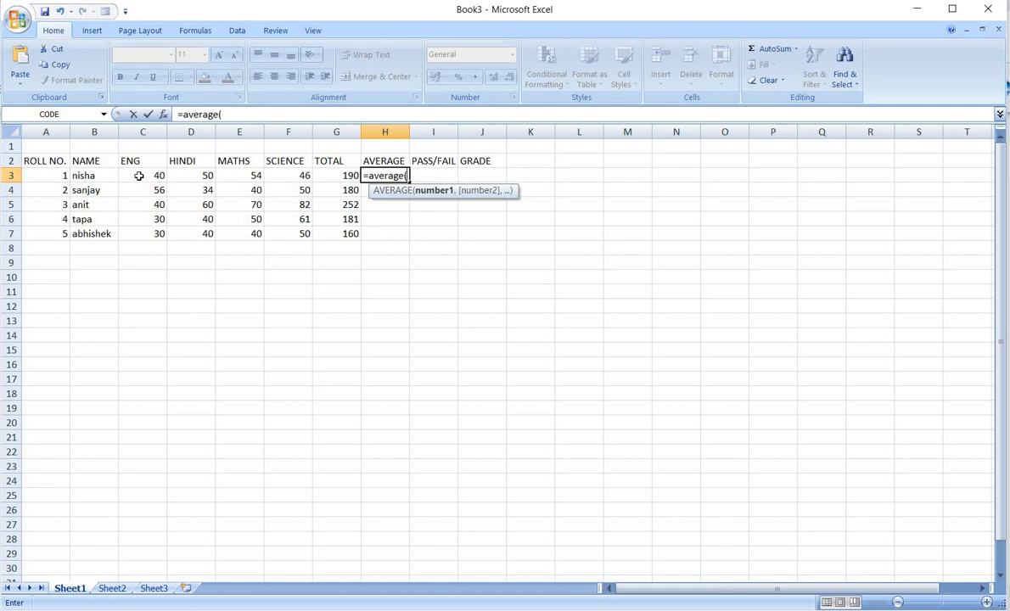
pyautogui.moveTo(131, 169); pyautogui.dragTo(278, 176)
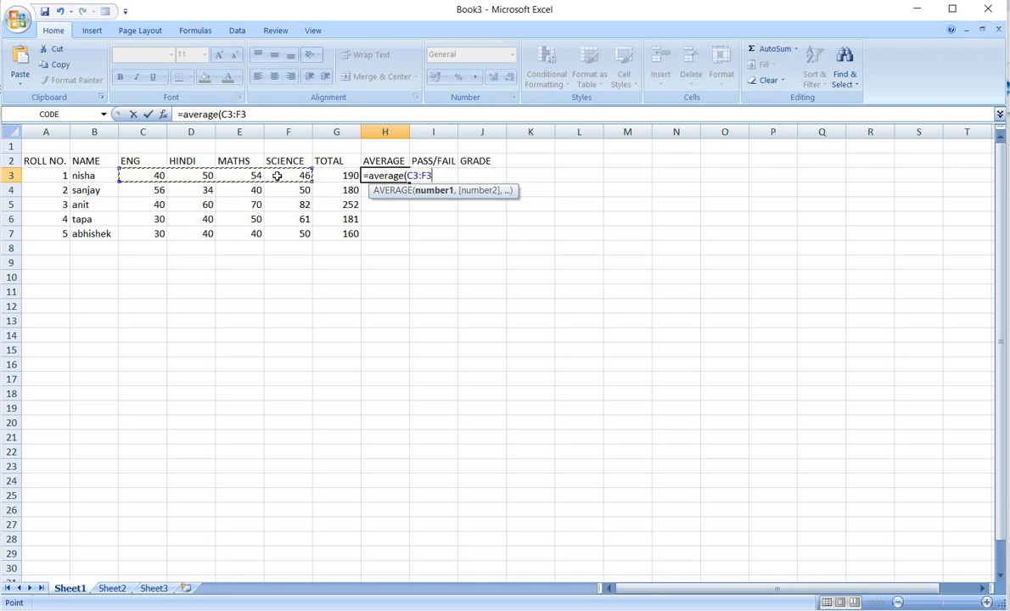
pyautogui.write(')')
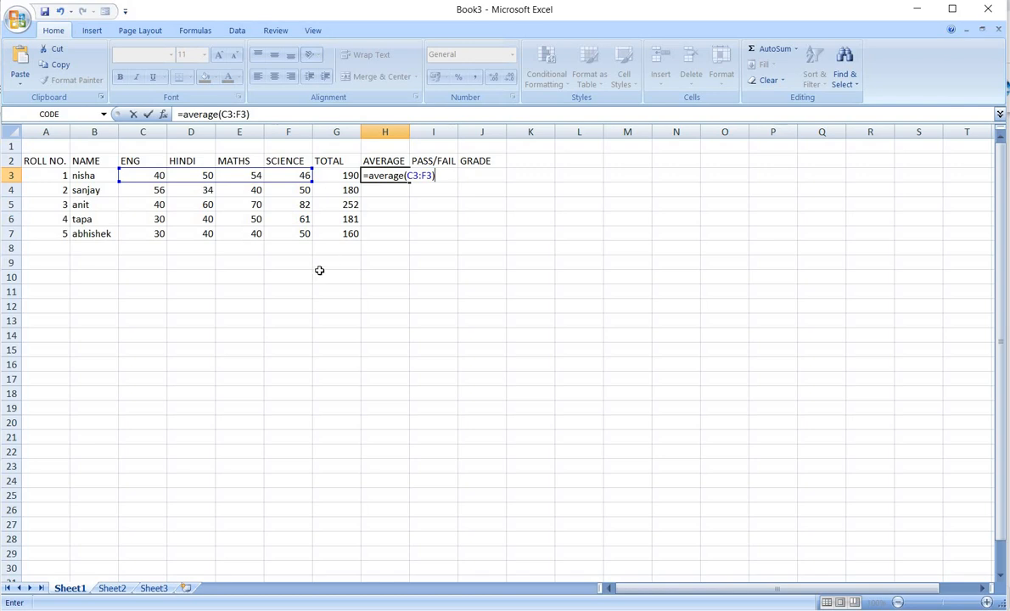
pyautogui.press('Return')
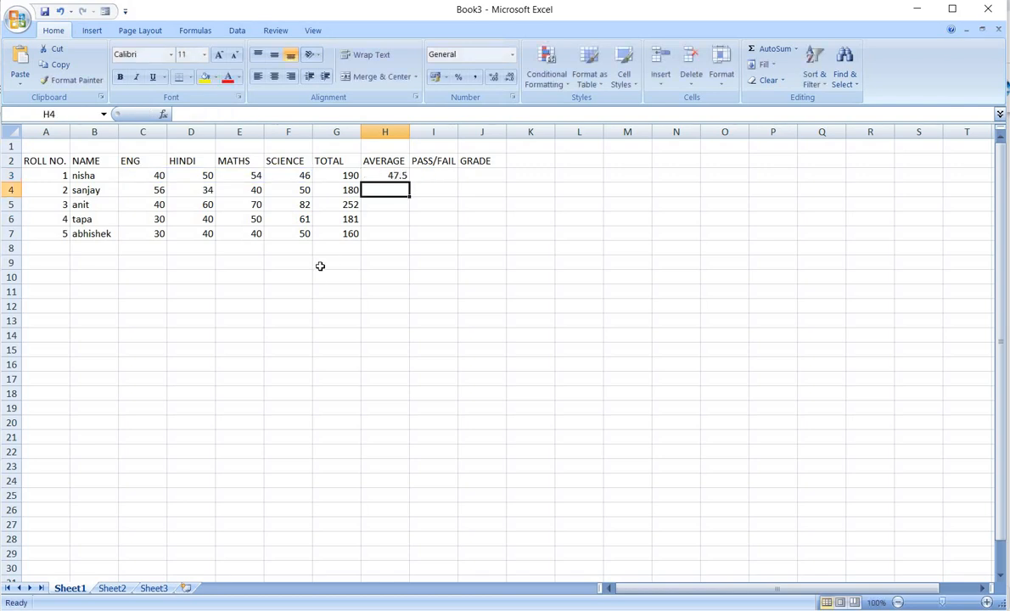
pyautogui.click(399, 176)
pyautogui.moveTo(411, 179); pyautogui.dragTo(411, 242)
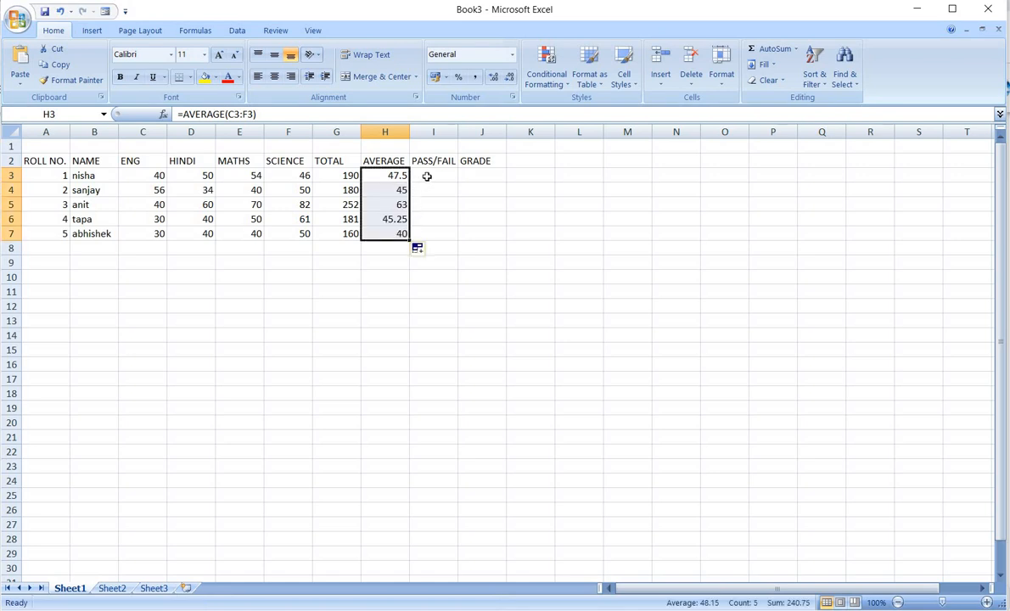
# Step: Enter =IF(H3>45,"pass","fail") in I3 for the pass/fail result and fill the formula down to I7
pyautogui.click(427, 177)
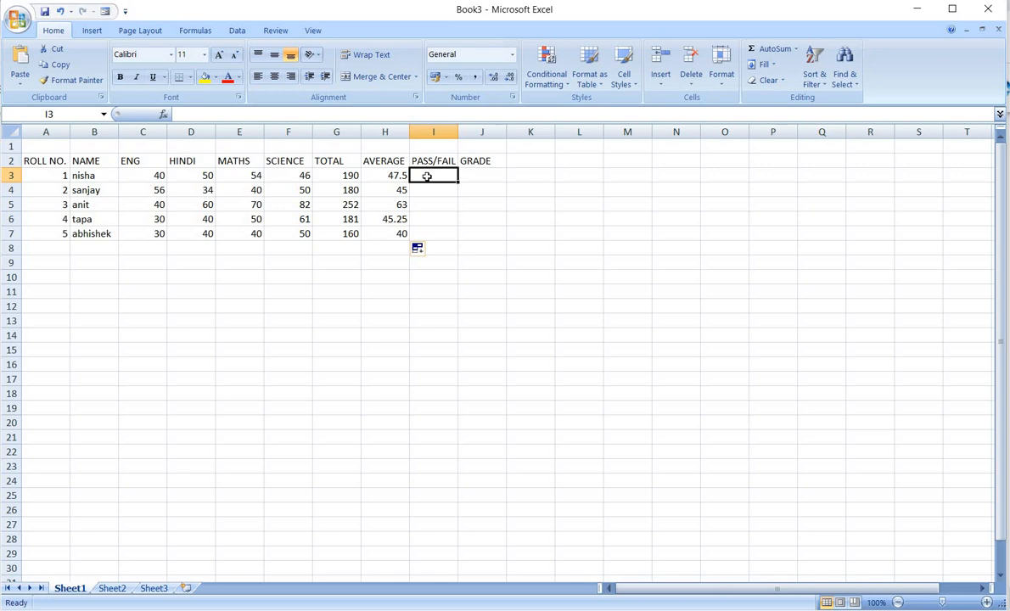
pyautogui.write('=if')
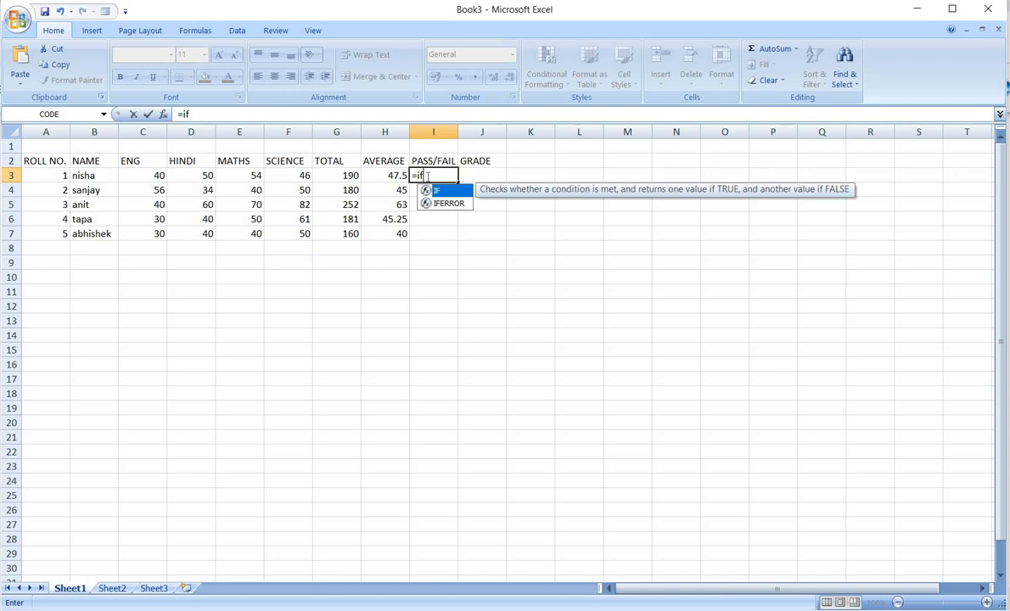
pyautogui.write('(')
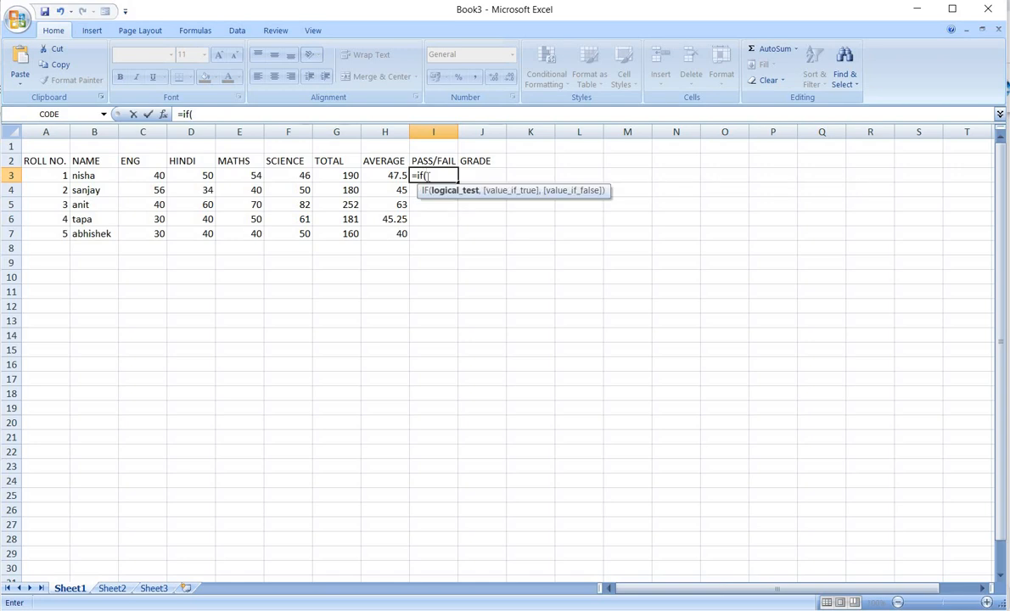
pyautogui.click(388, 175)
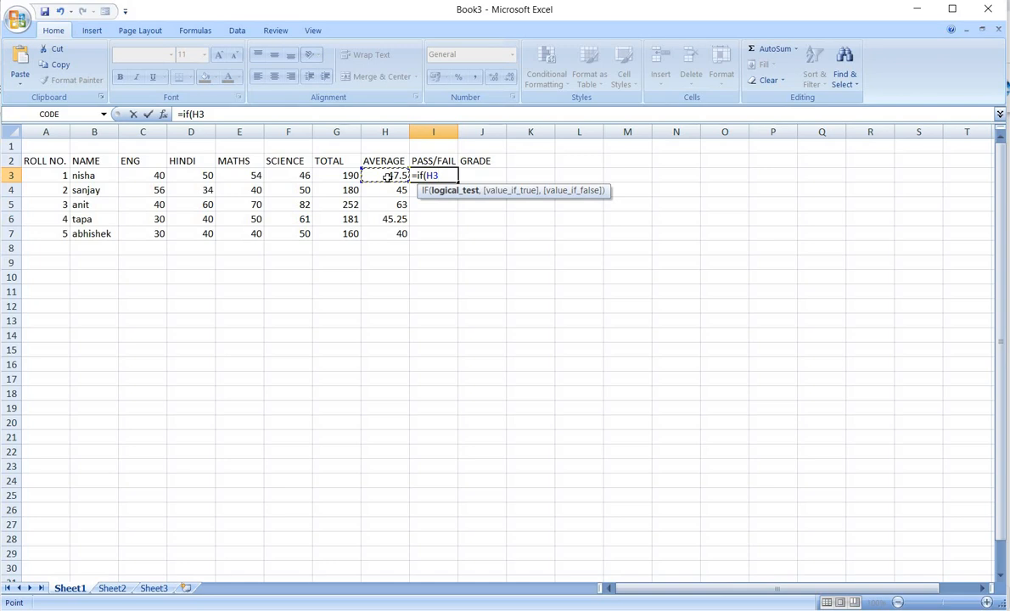
pyautogui.write('>45,')
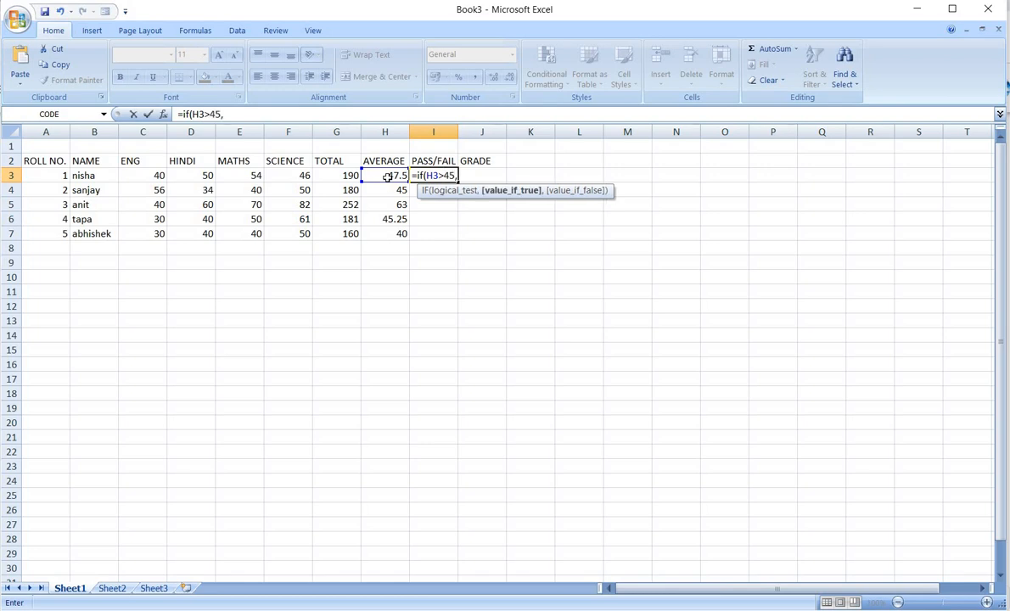
pyautogui.write('"pass",')
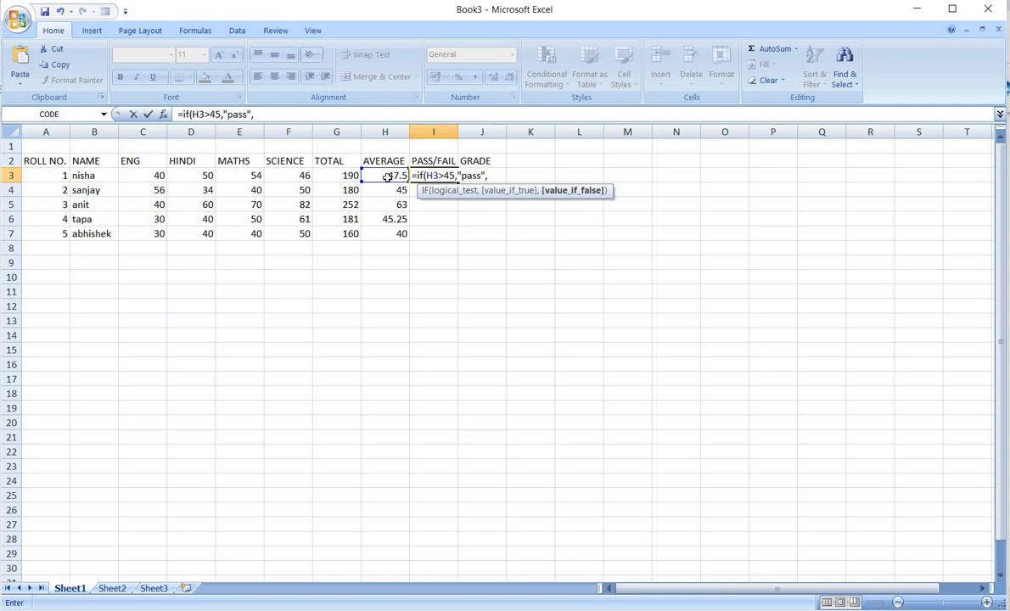
pyautogui.write('"fail"')
pyautogui.write(')')
pyautogui.press('Return')
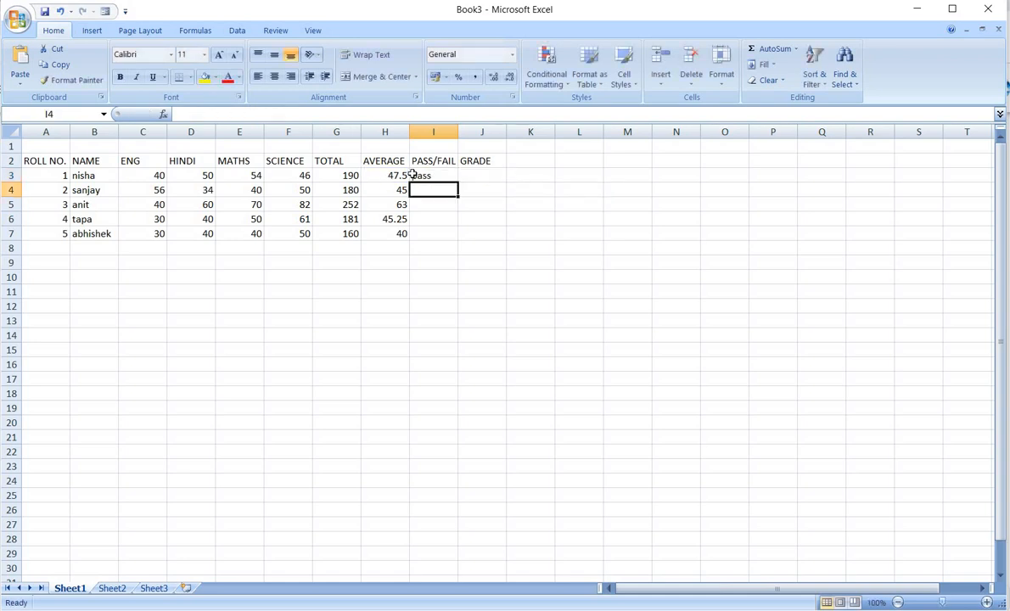
pyautogui.click(429, 175)
pyautogui.moveTo(459, 182); pyautogui.dragTo(459, 240)
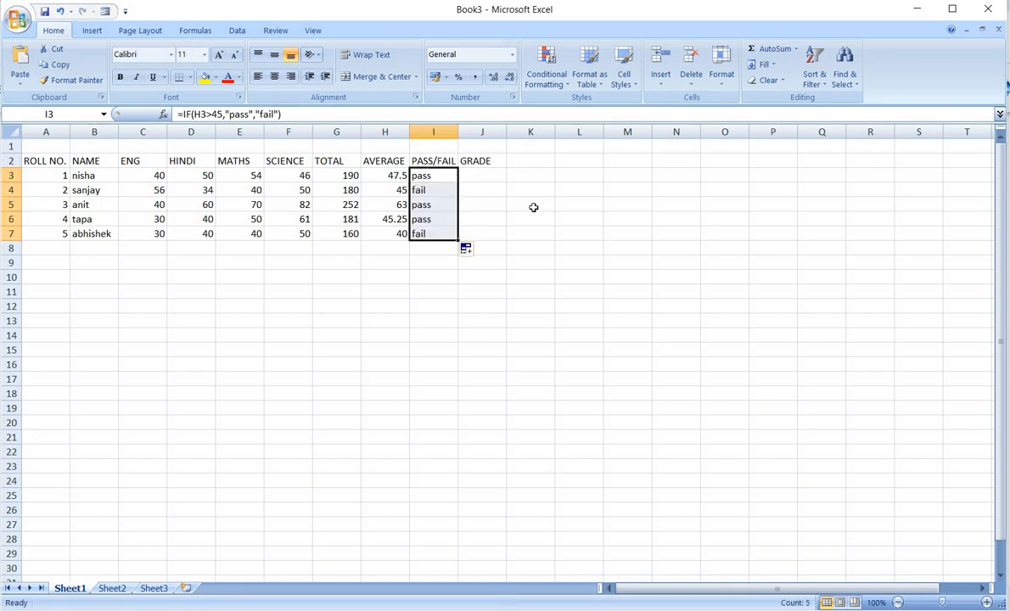
pyautogui.moveTo(427, 192); pyautogui.dragTo(386, 194)
pyautogui.moveTo(396, 233); pyautogui.dragTo(431, 234)
pyautogui.click(422, 190)
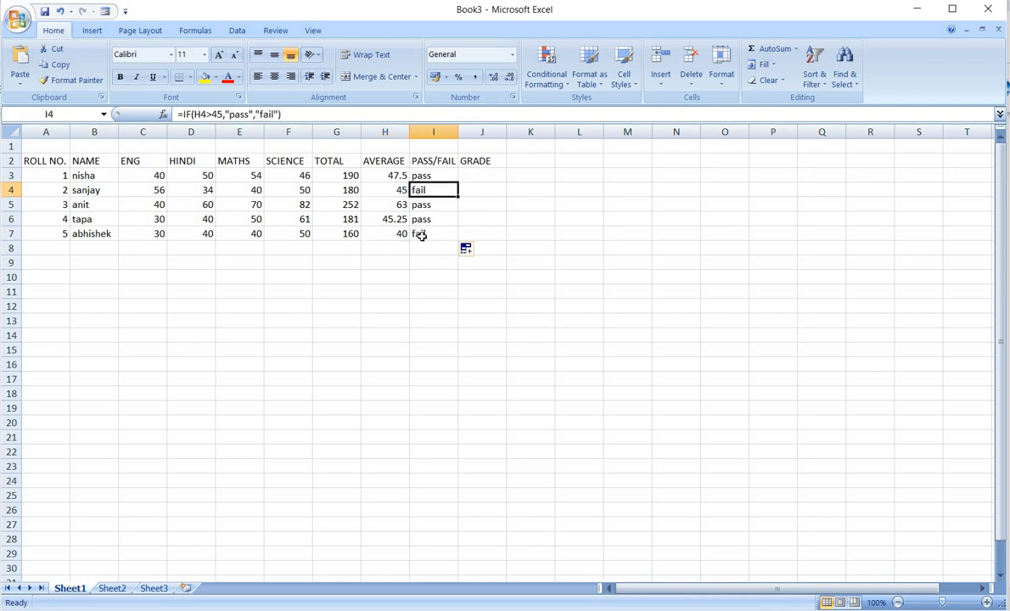
# Step: Enter =IF(H3>60,"a",IF(H3>50,"b",IF(H3>40,"c","d"))) in J3 for the grade and fill the formula down to J7
pyautogui.click(419, 235)
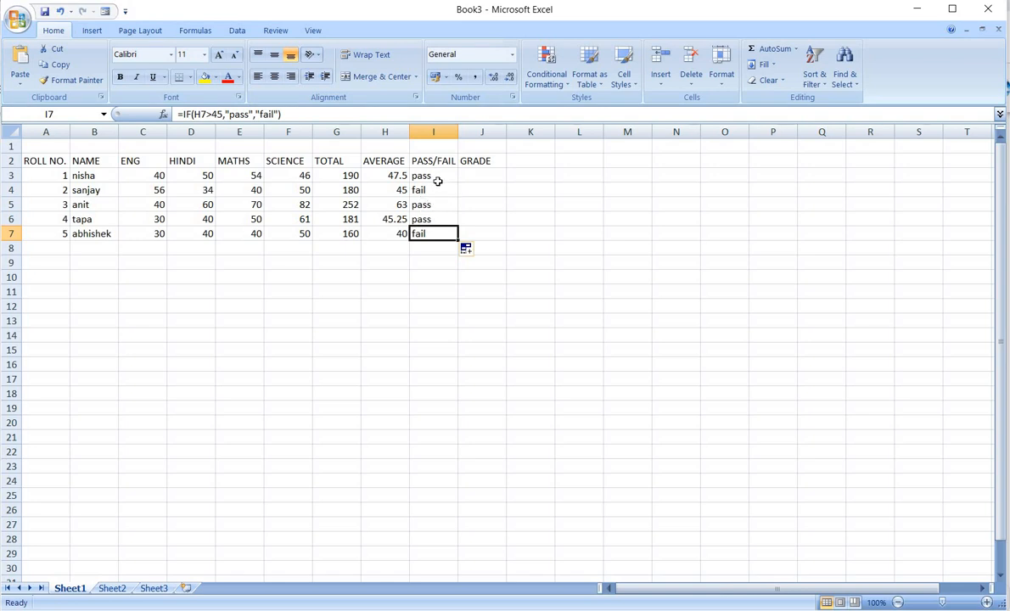
pyautogui.click(467, 179)
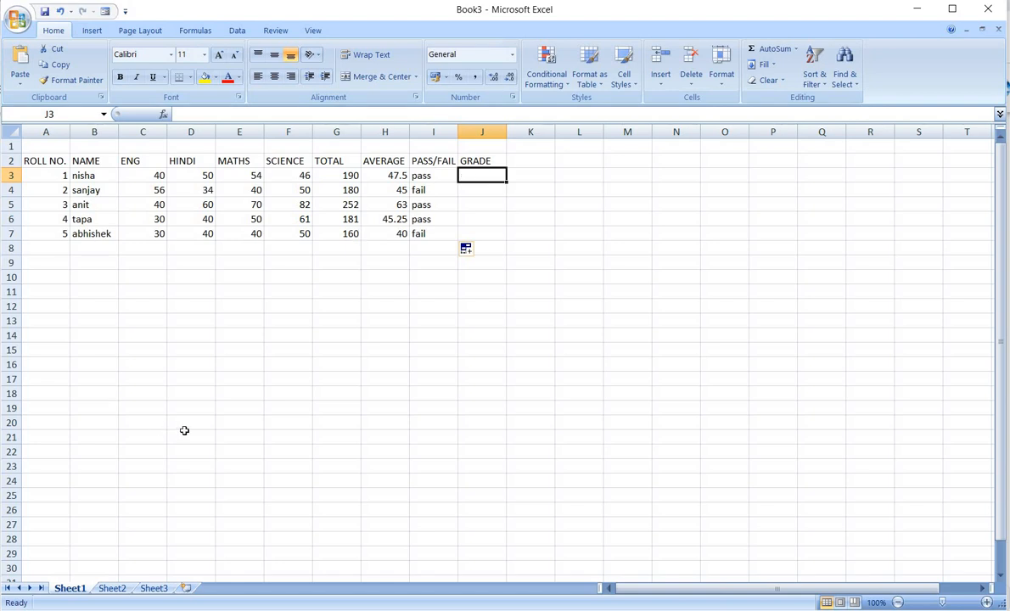
pyautogui.write('=i')
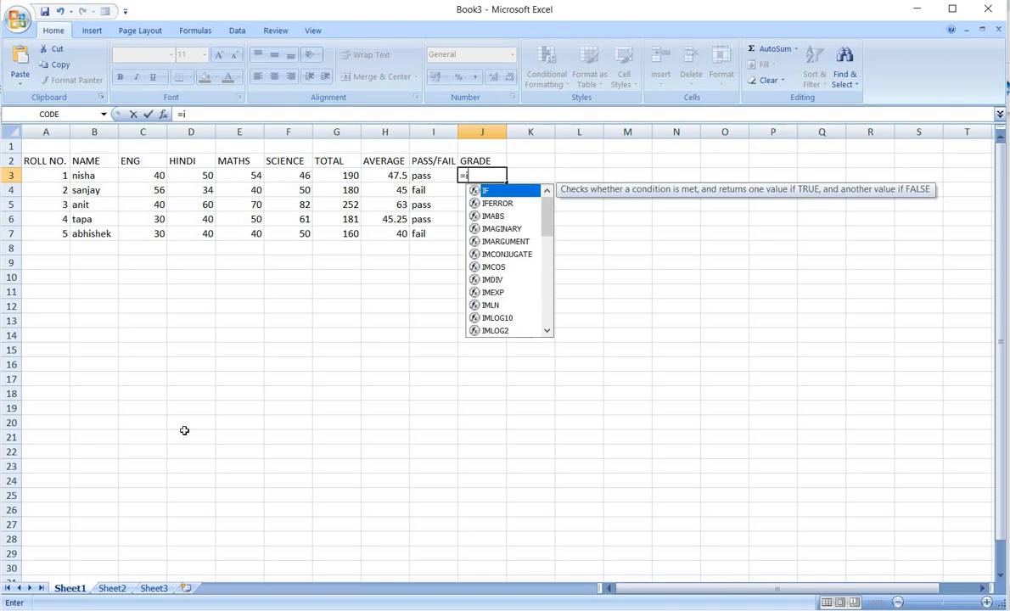
pyautogui.write('f')
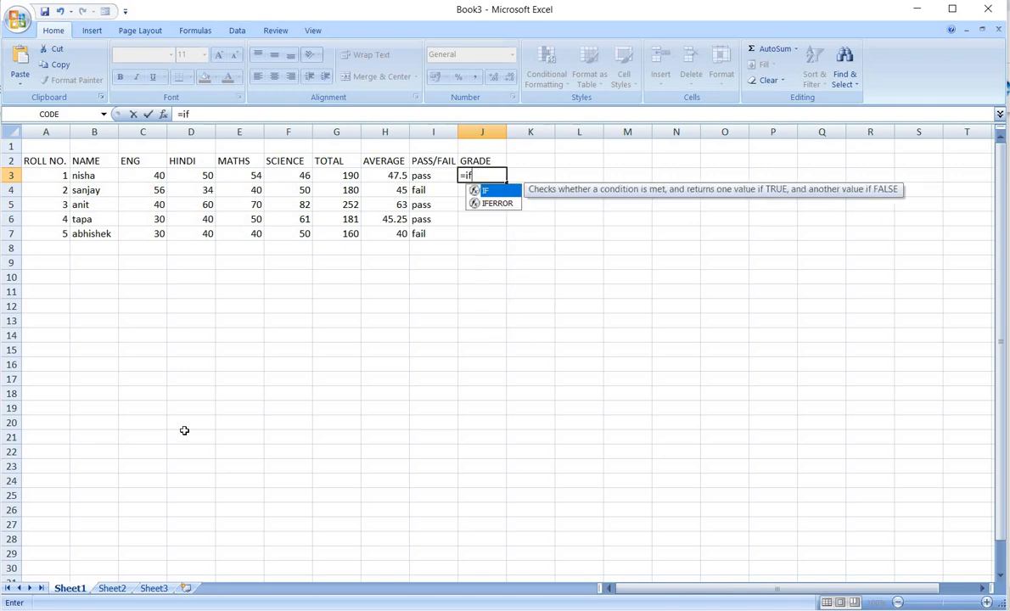
pyautogui.write('(')
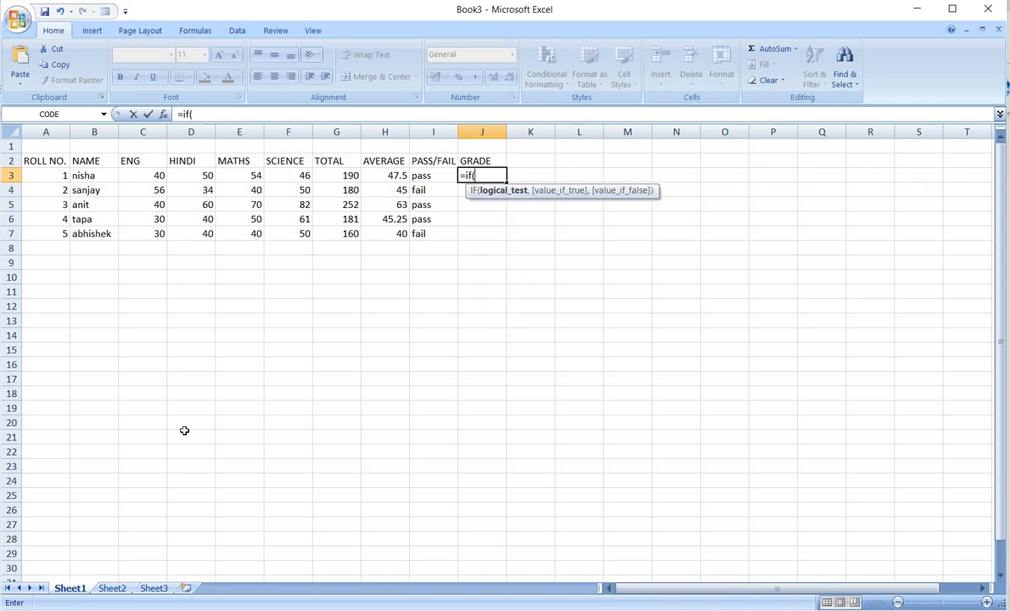
pyautogui.click(386, 175)
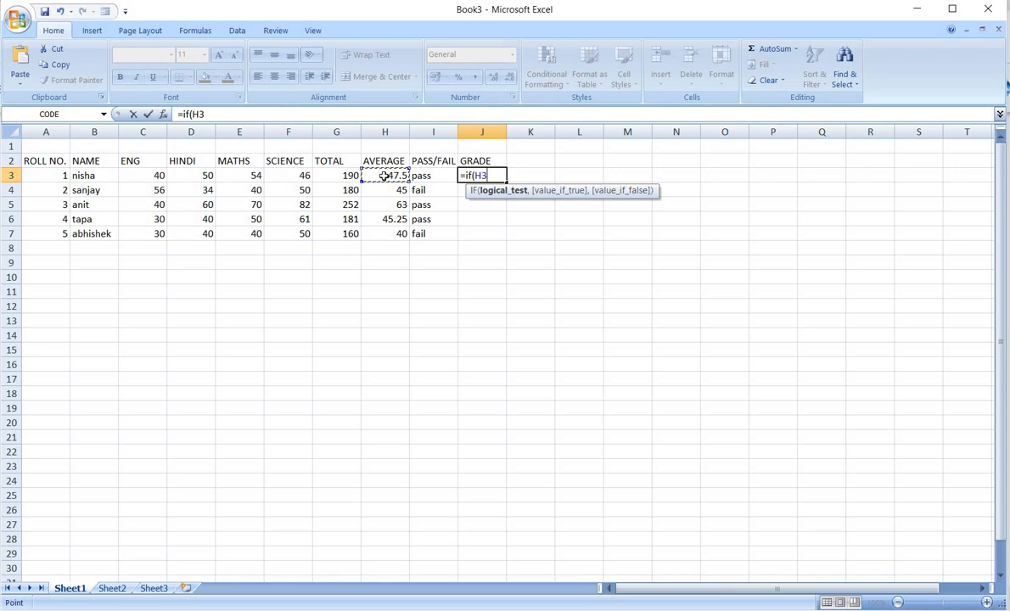
pyautogui.write('>60,"a')
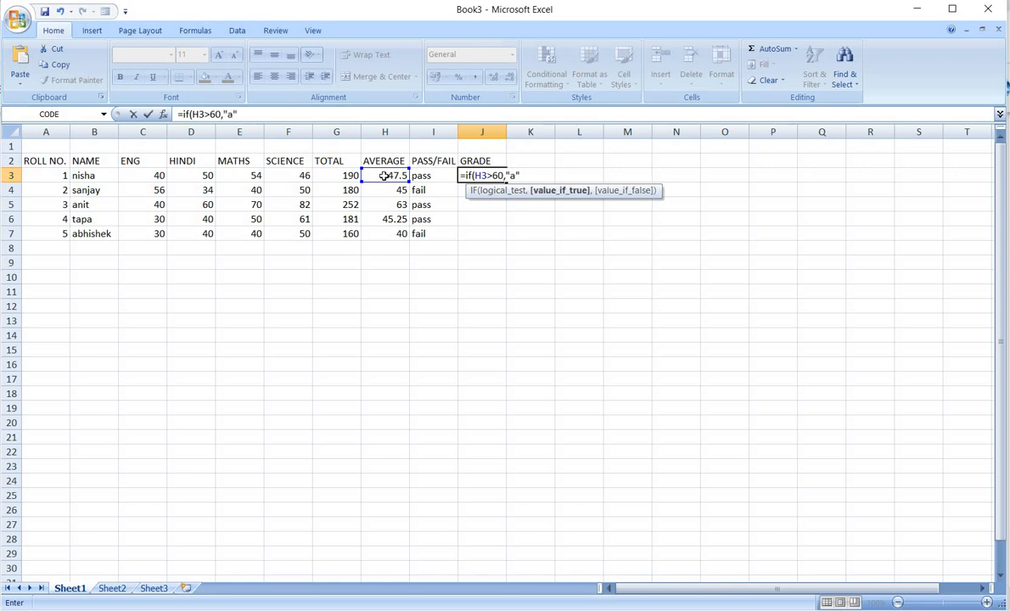
pyautogui.write('",')
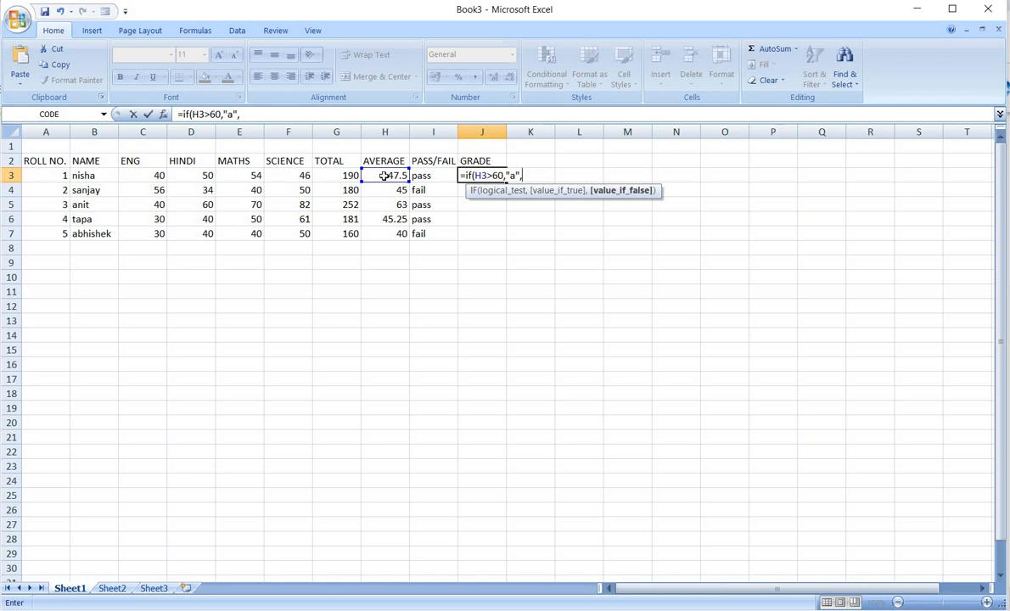
pyautogui.write('if')
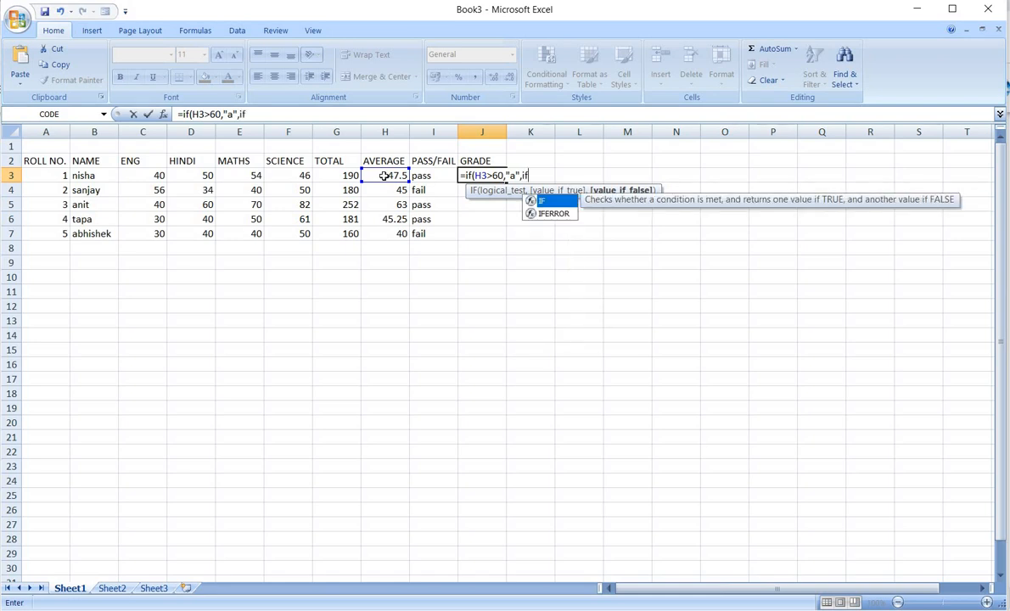
pyautogui.write('(')
pyautogui.click(384, 176)
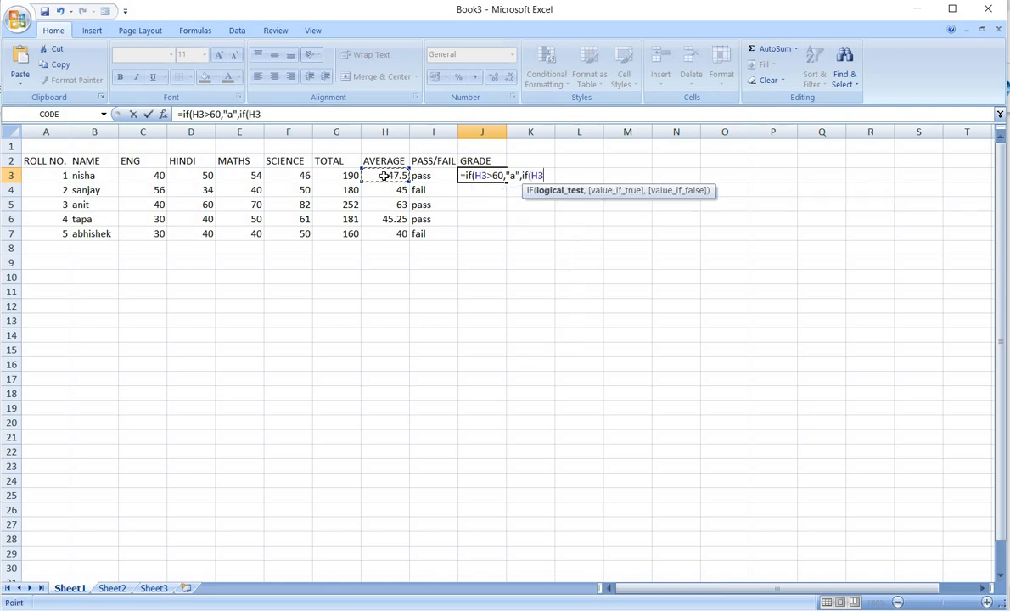
pyautogui.write('>50,')
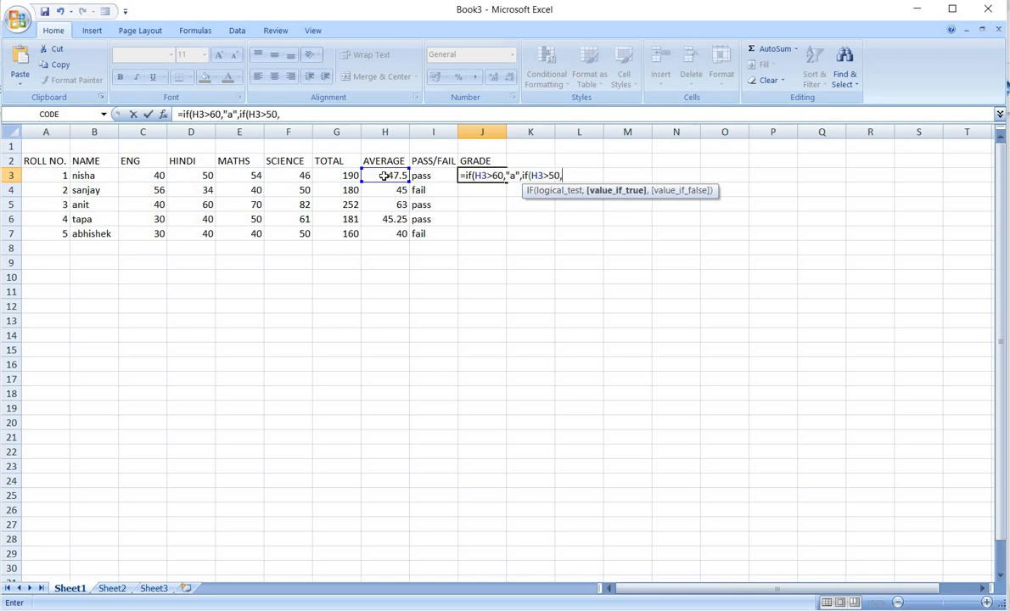
pyautogui.write('"b",if')
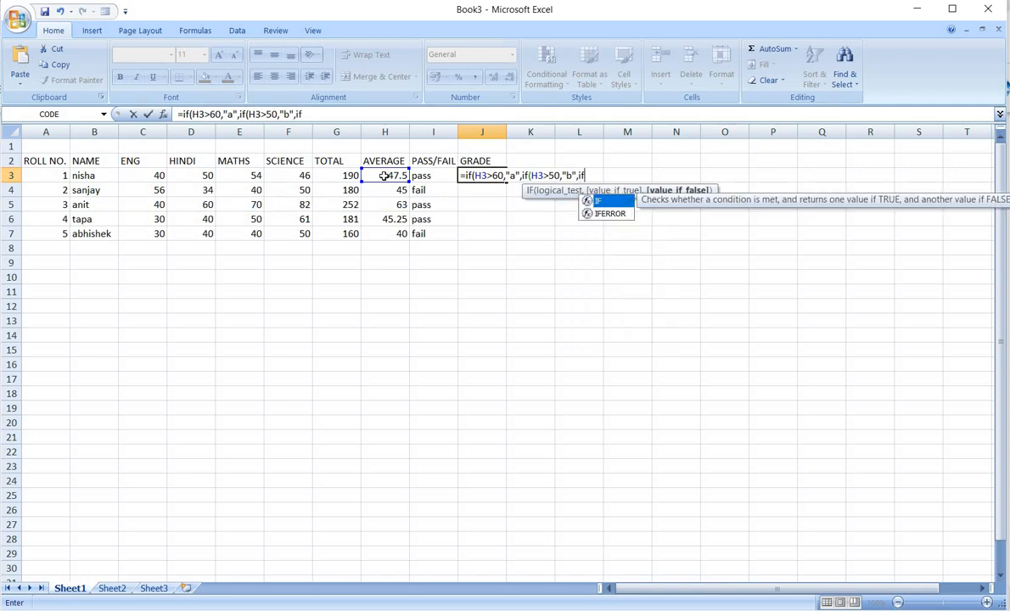
pyautogui.write('(H3>')
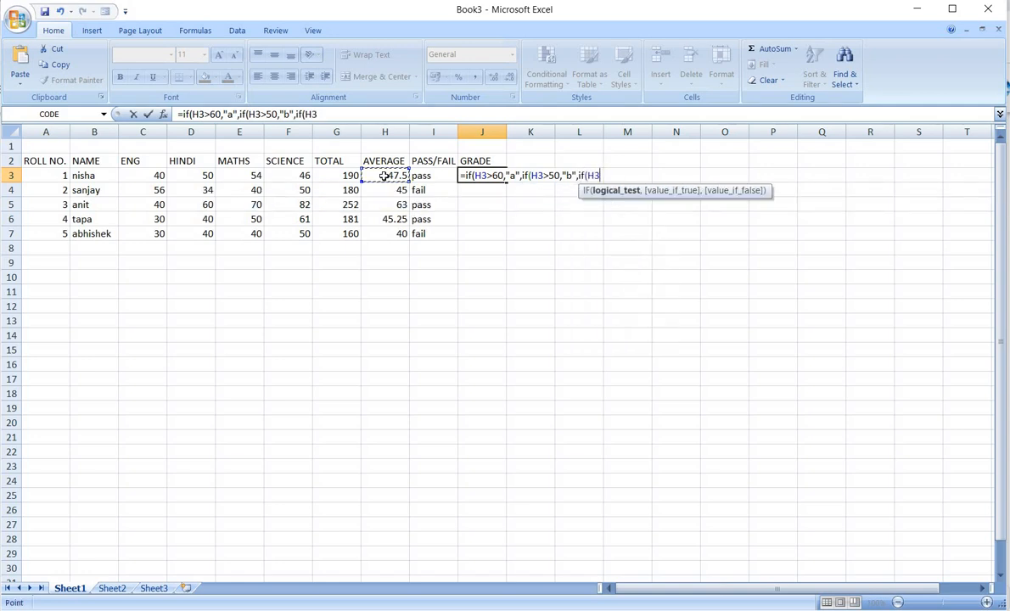
pyautogui.write('40,')
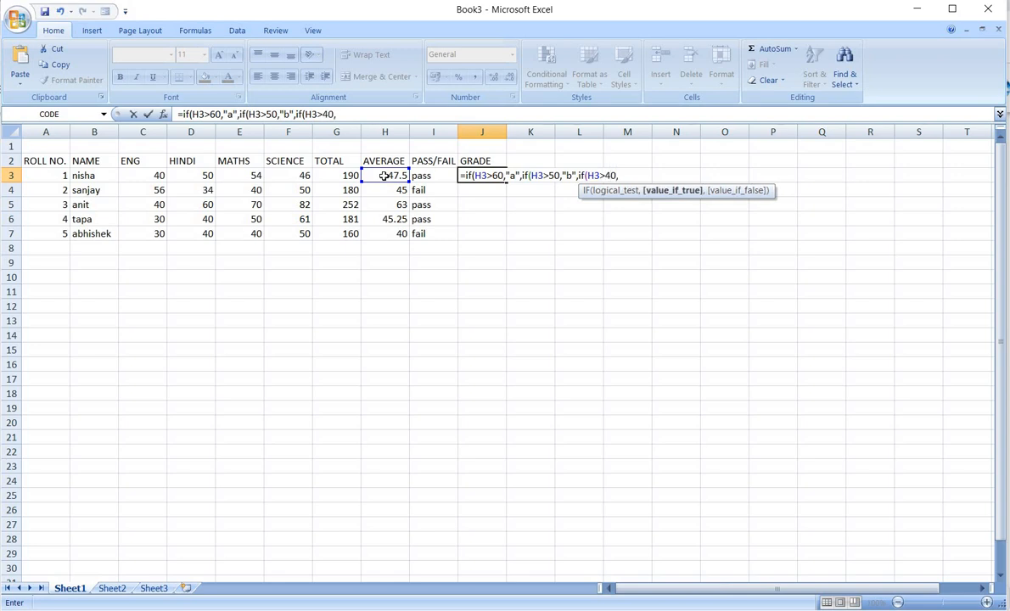
pyautogui.write('"c","d')
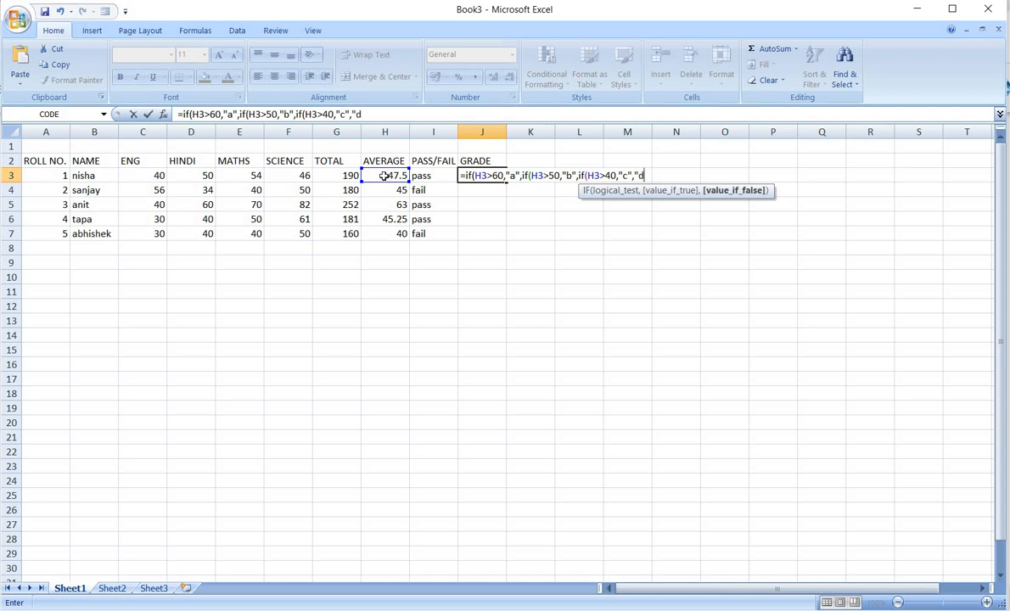
pyautogui.write('"))')
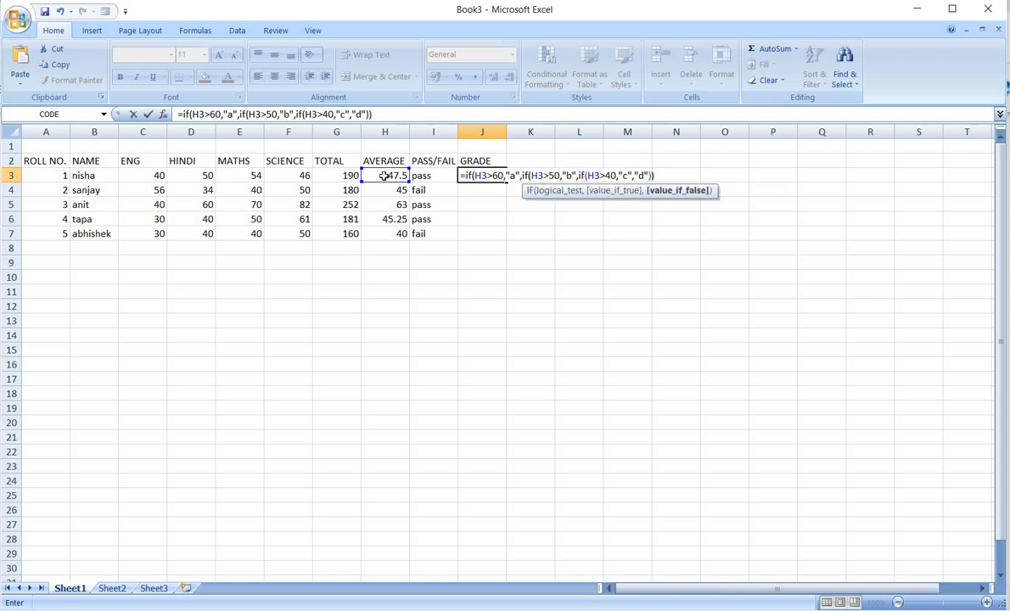
pyautogui.write(')')
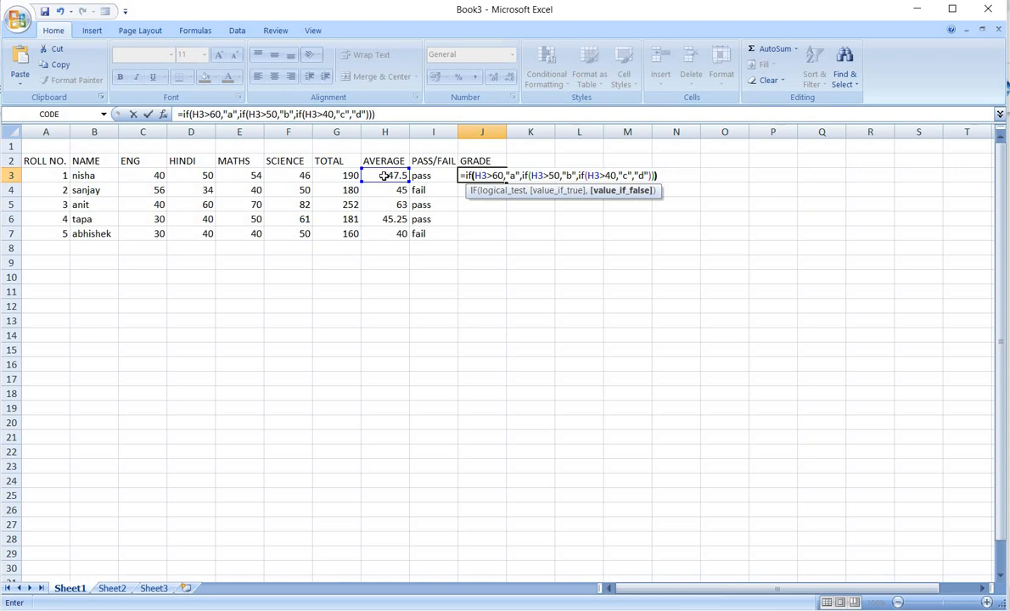
pyautogui.press('Return')
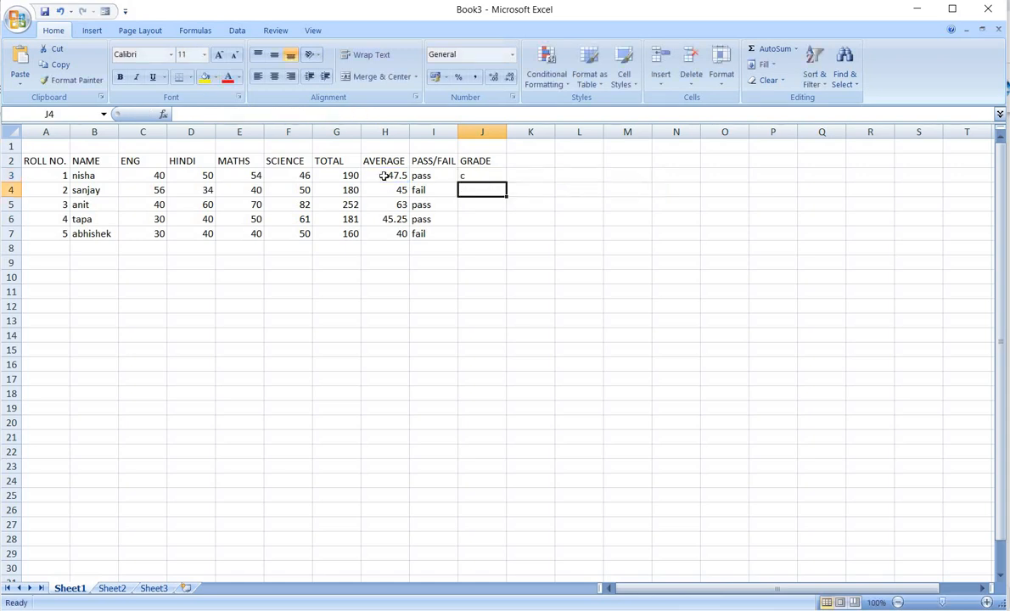
pyautogui.click(461, 175)
pyautogui.moveTo(507, 182); pyautogui.dragTo(480, 247)
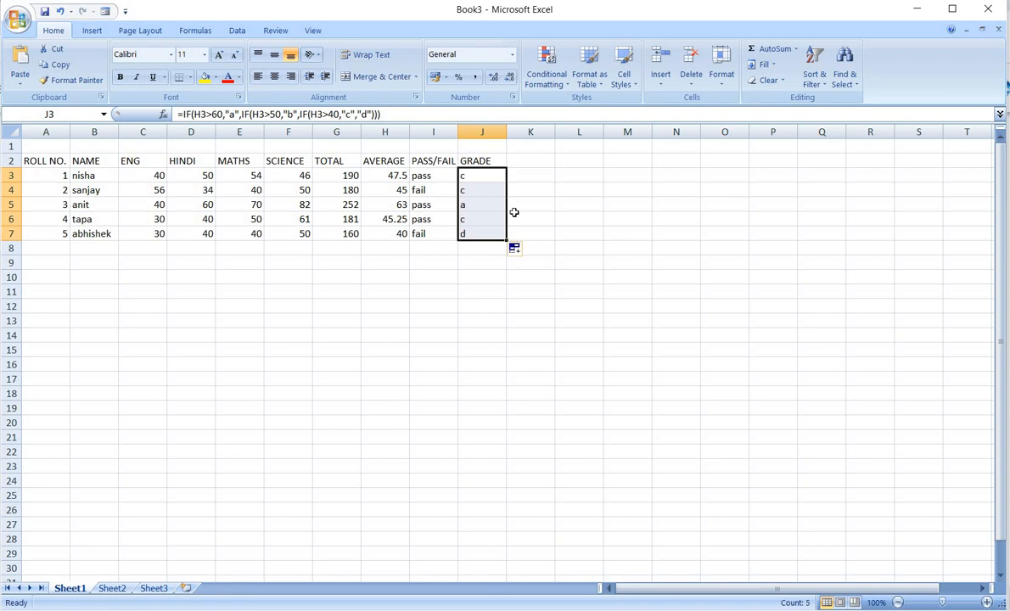
# Step: Add the column heading RANK in K2, next to GRADE
pyautogui.click(527, 164)
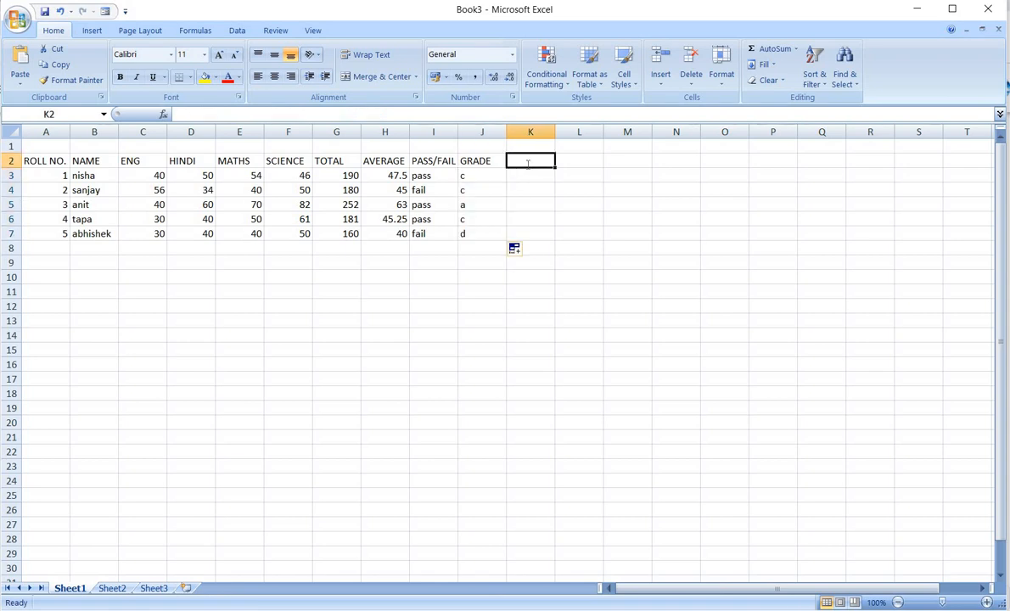
pyautogui.write('ra')
pyautogui.press('BackSpace')
pyautogui.press('BackSpace')
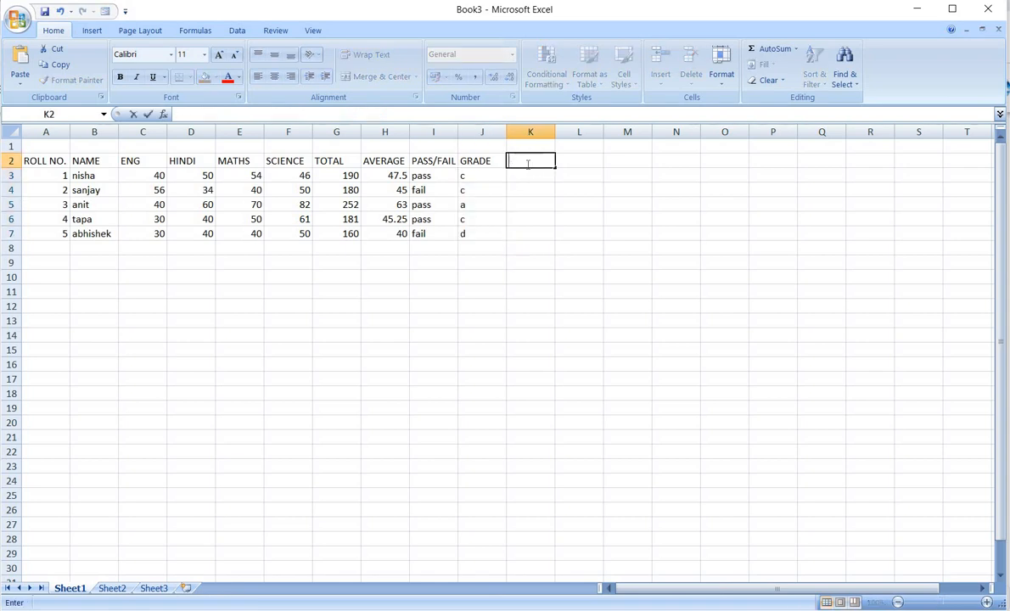
pyautogui.write('RANK')
# Step: Try to rank the students by total with =RANK(G3,G3:G7) in K3, filling the formula down to K7
pyautogui.click(524, 175)
pyautogui.write('=RANK')
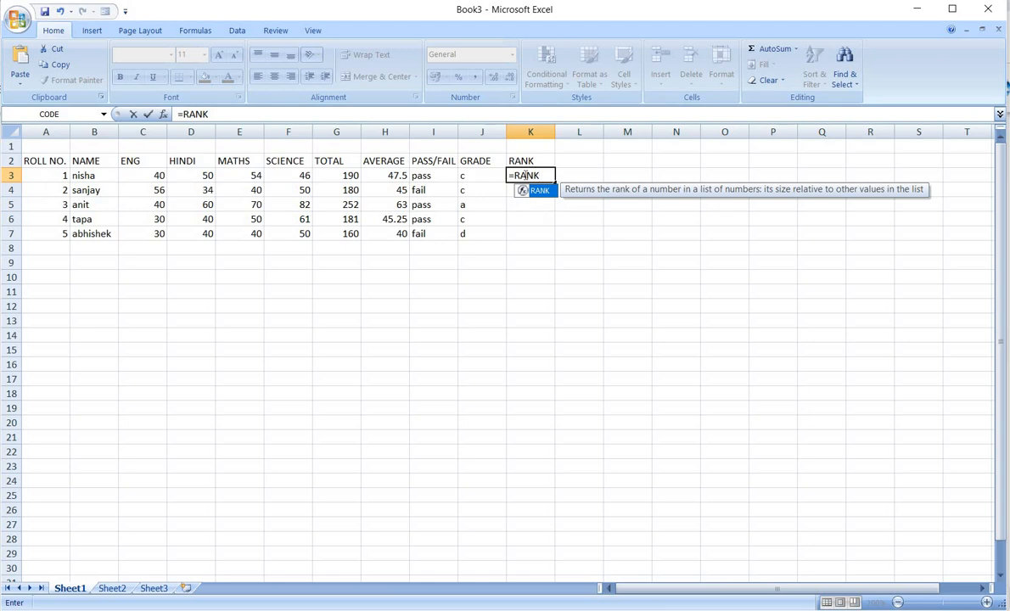
pyautogui.write('(')
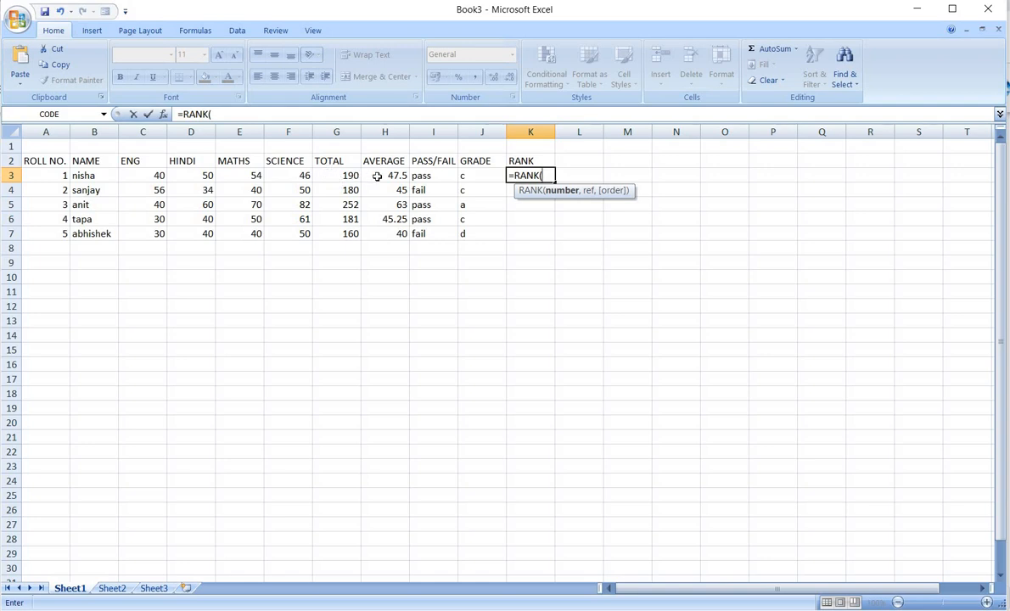
pyautogui.click(335, 175)
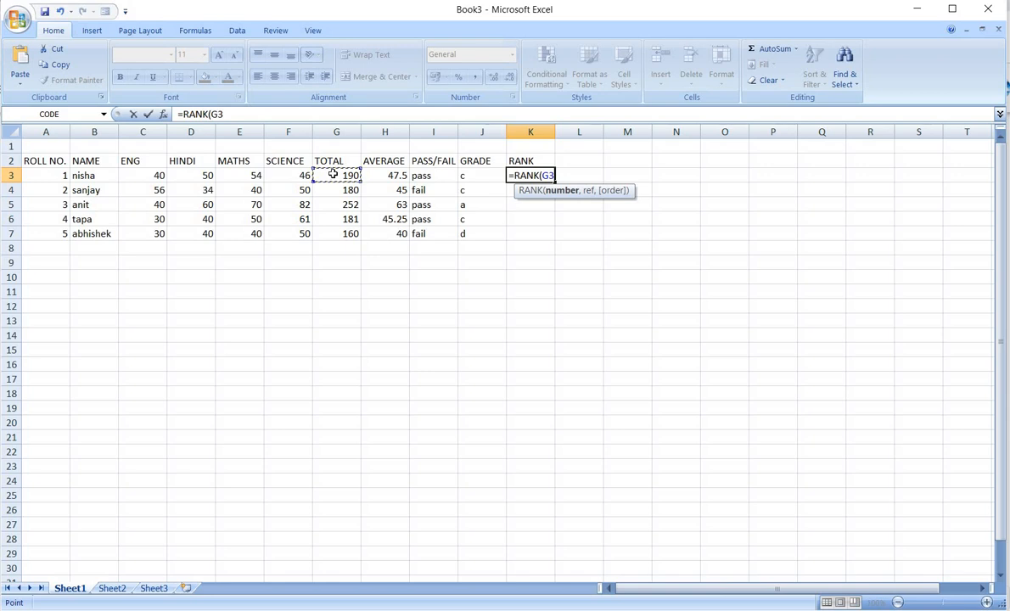
pyautogui.write(',')
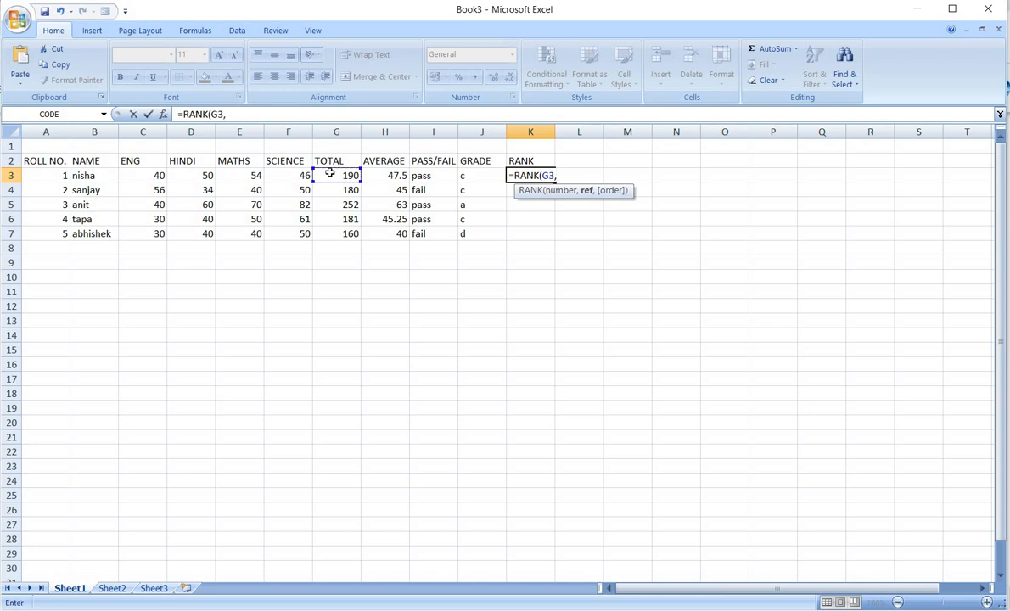
pyautogui.moveTo(330, 173); pyautogui.dragTo(325, 234)
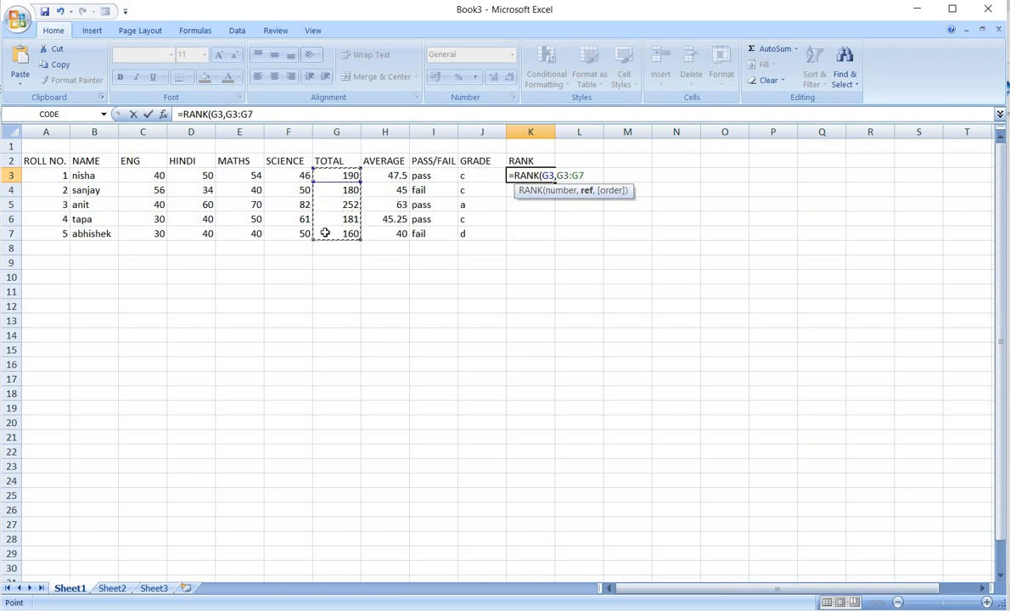
pyautogui.write(')')
pyautogui.press('Return')
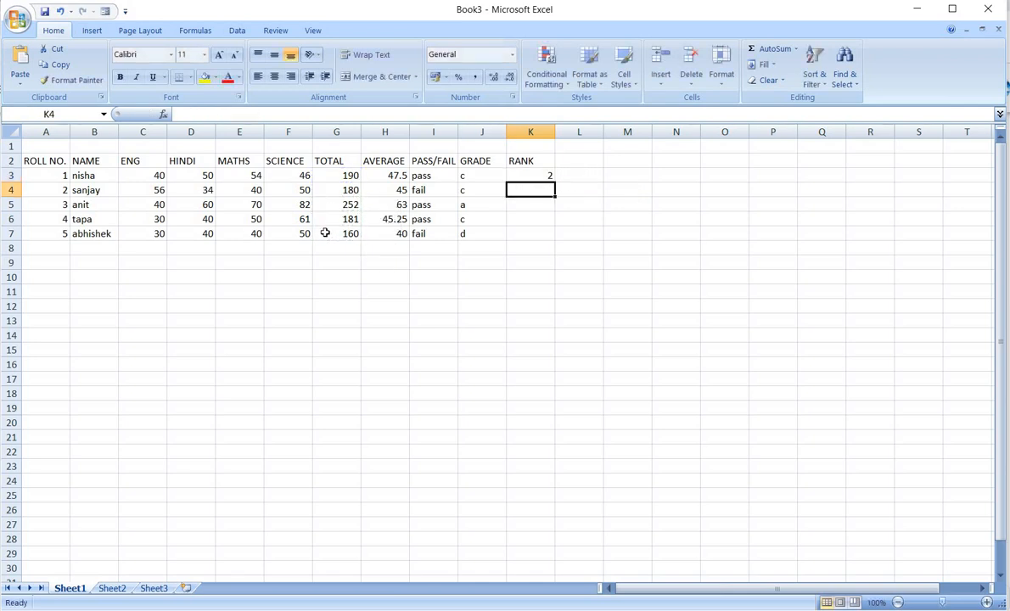
pyautogui.click(527, 176)
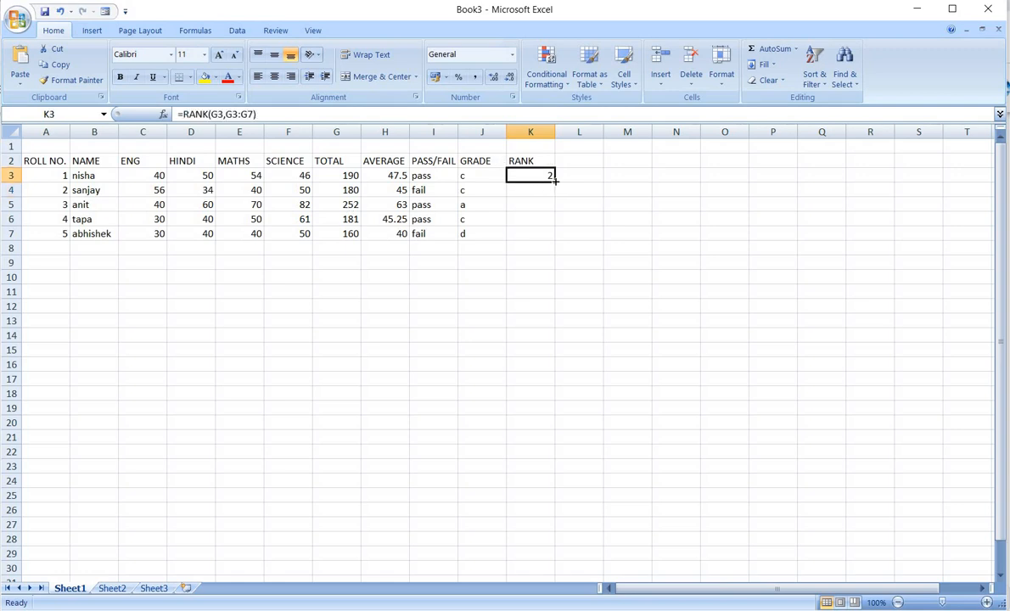
pyautogui.moveTo(556, 189); pyautogui.dragTo(558, 243)
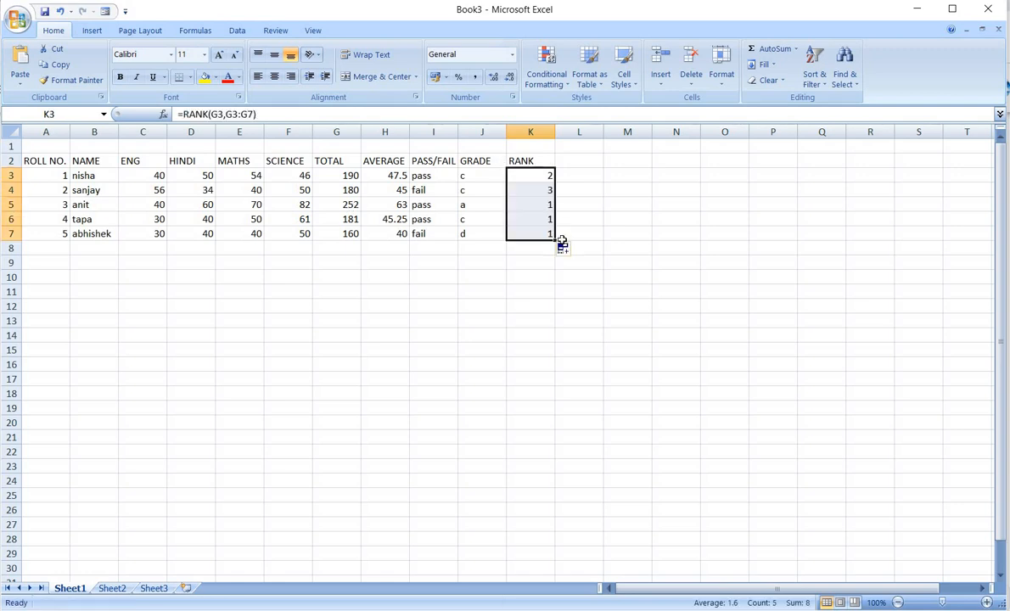
# Step: Highlight the last three rank cells, K5:K7, with a yellow fill
pyautogui.moveTo(534, 204); pyautogui.dragTo(522, 223)
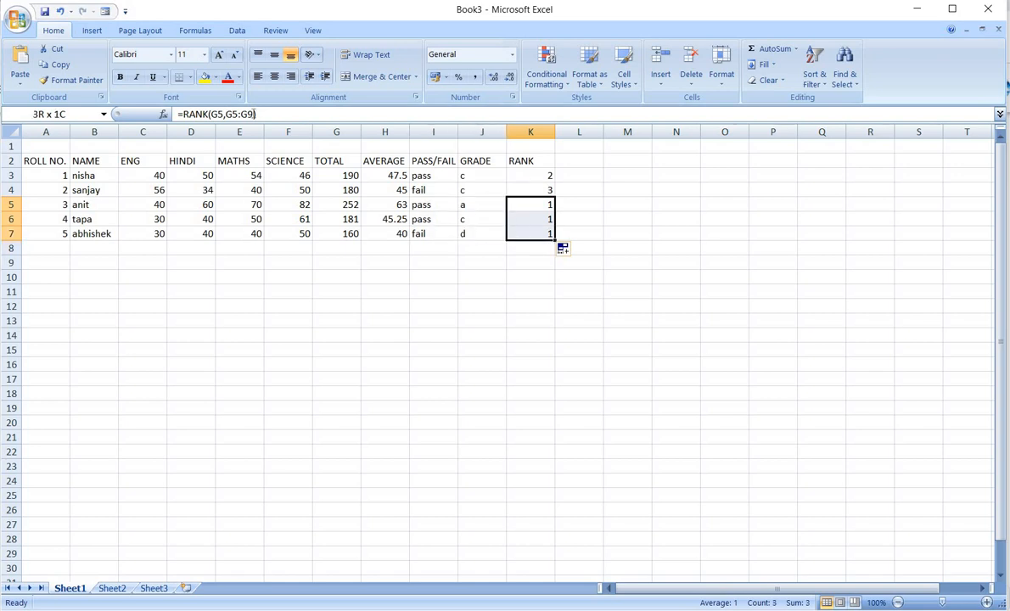
pyautogui.click(205, 77)
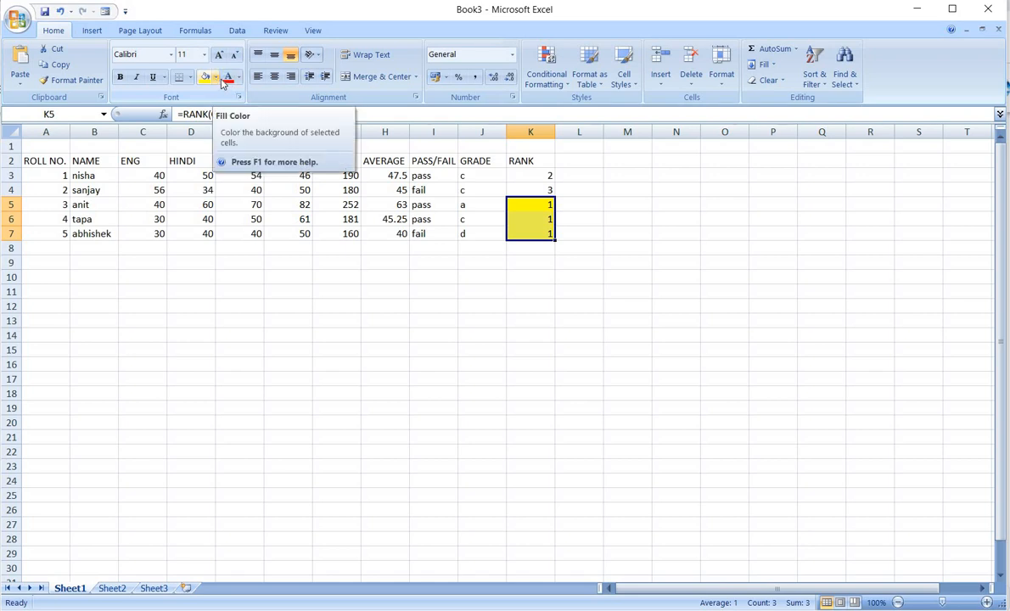
# Step: Apply a white fill to the rank cells K3:K7 and clear their contents
pyautogui.moveTo(534, 176); pyautogui.dragTo(538, 234)
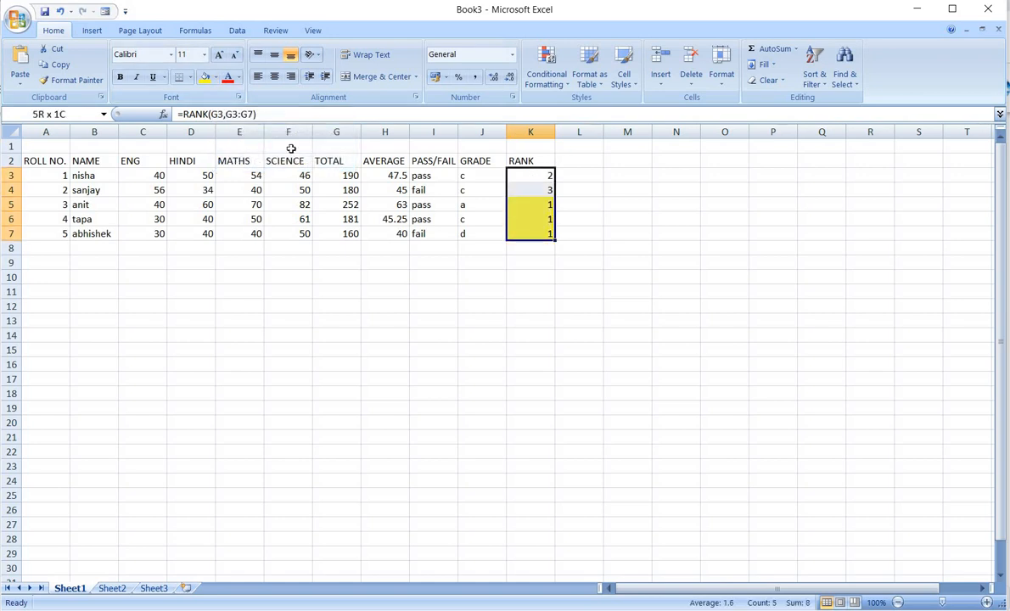
pyautogui.click(214, 76)
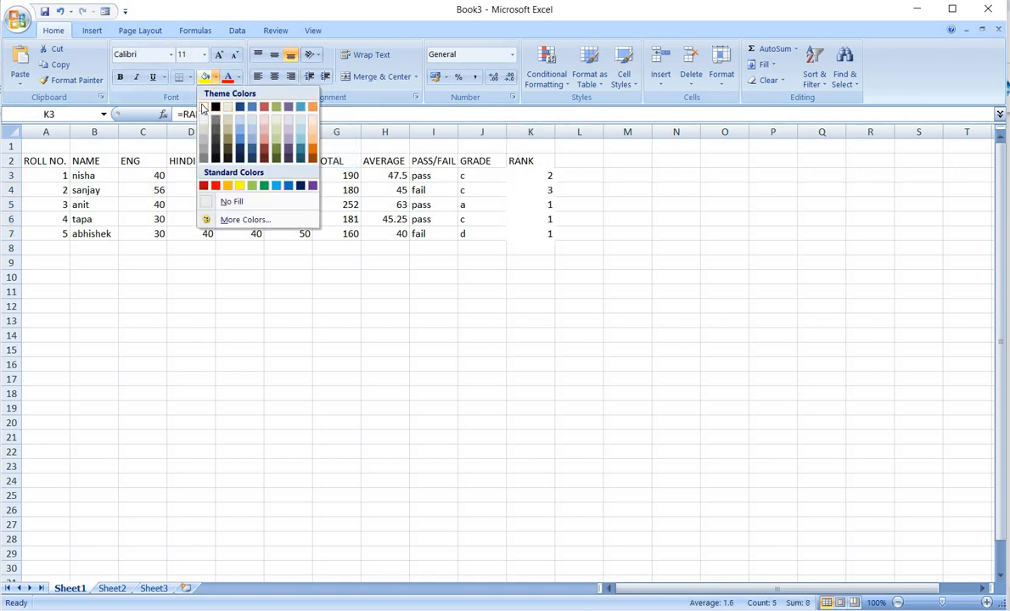
pyautogui.click(204, 107)
pyautogui.rightClick(539, 198)
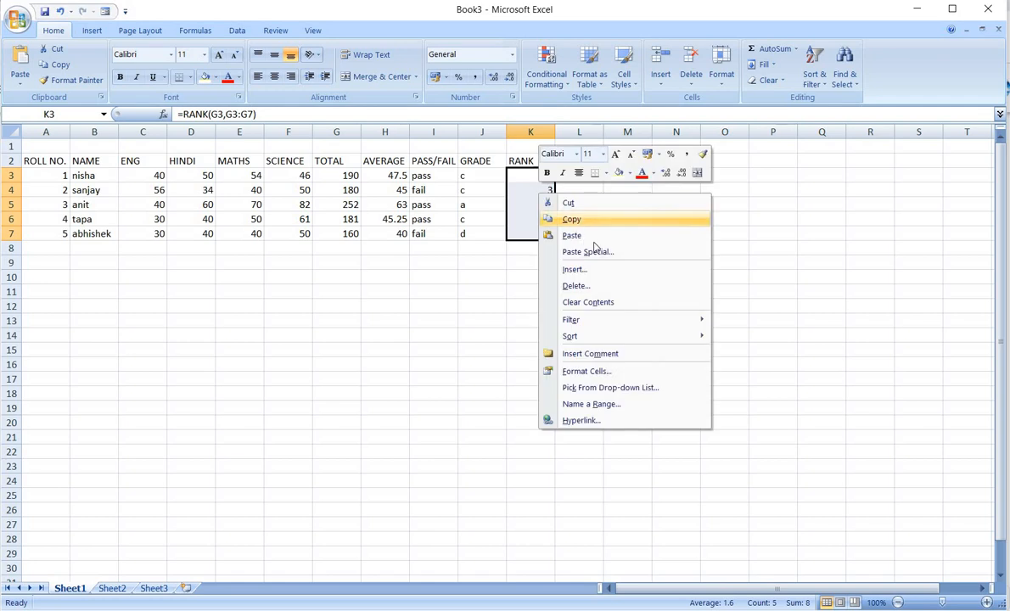
pyautogui.click(603, 304)
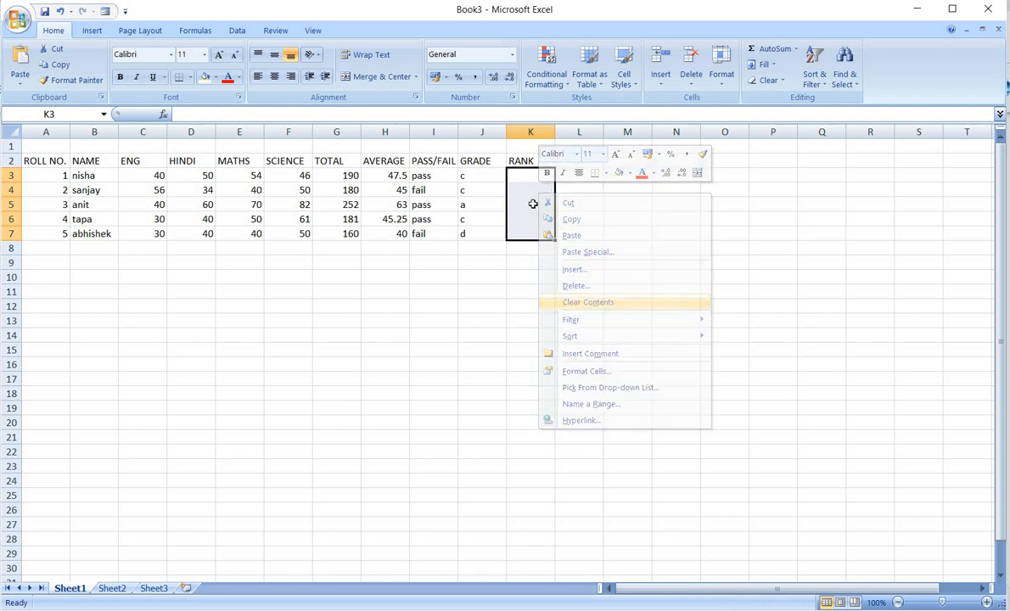
# Step: Start a RANK formula in K3 that compares the total in G3 with the range G3:G7
pyautogui.click(532, 180)
pyautogui.write('=RANK')
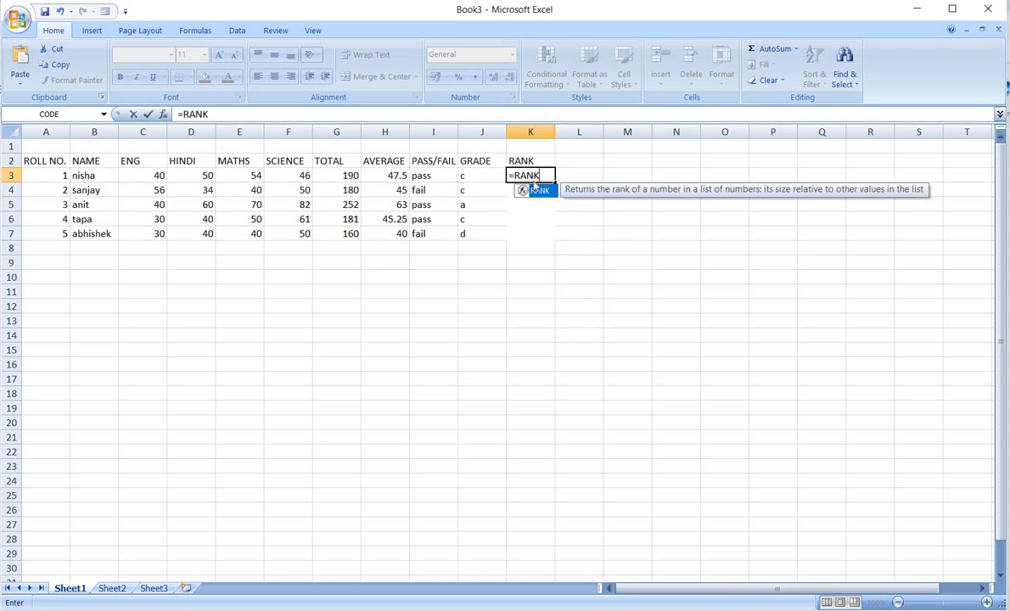
pyautogui.doubleClick(534, 186)
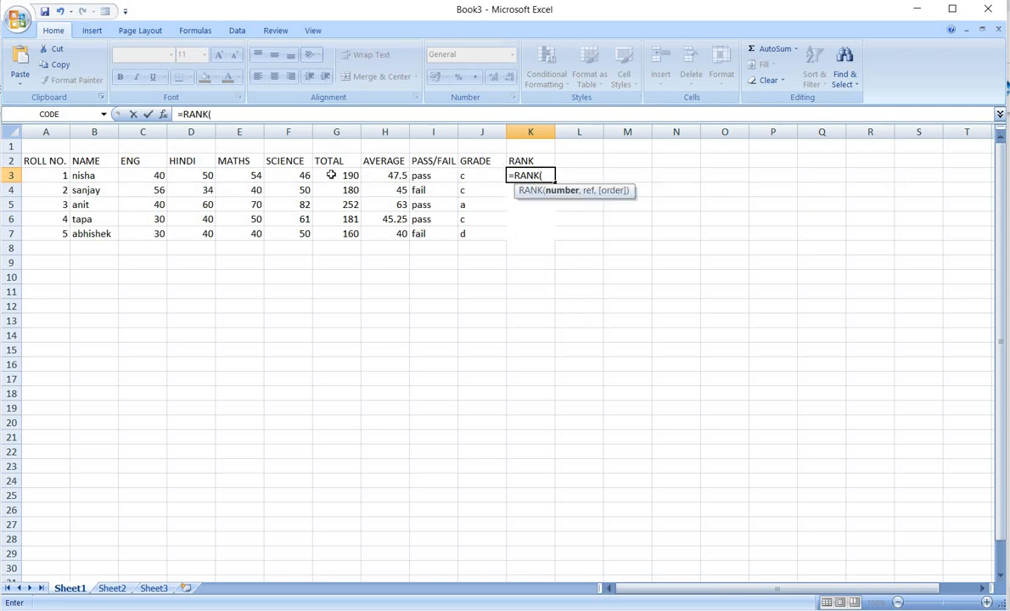
pyautogui.click(331, 175)
pyautogui.write(',')
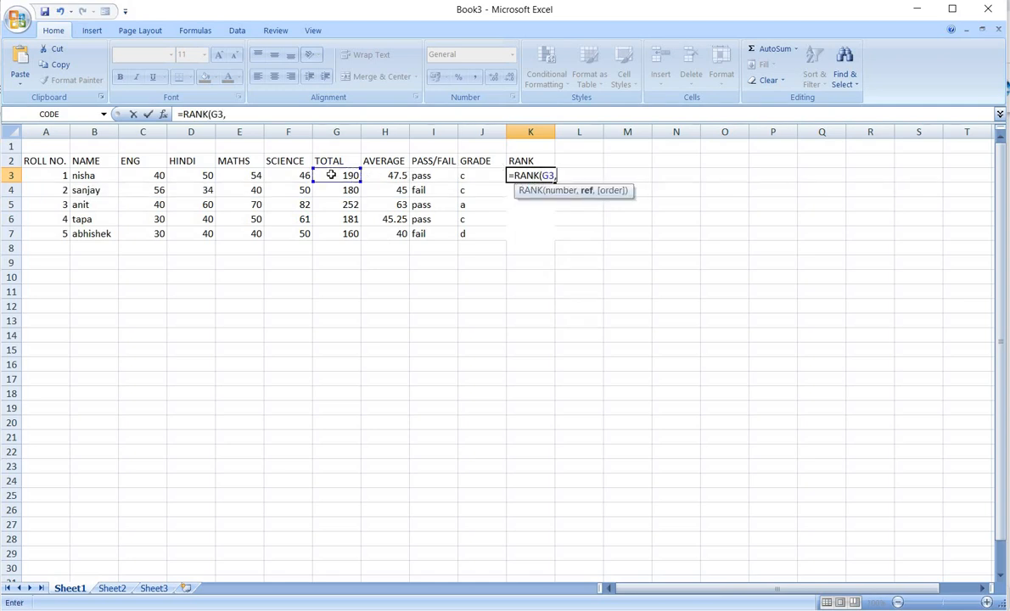
pyautogui.moveTo(331, 175); pyautogui.dragTo(337, 236)
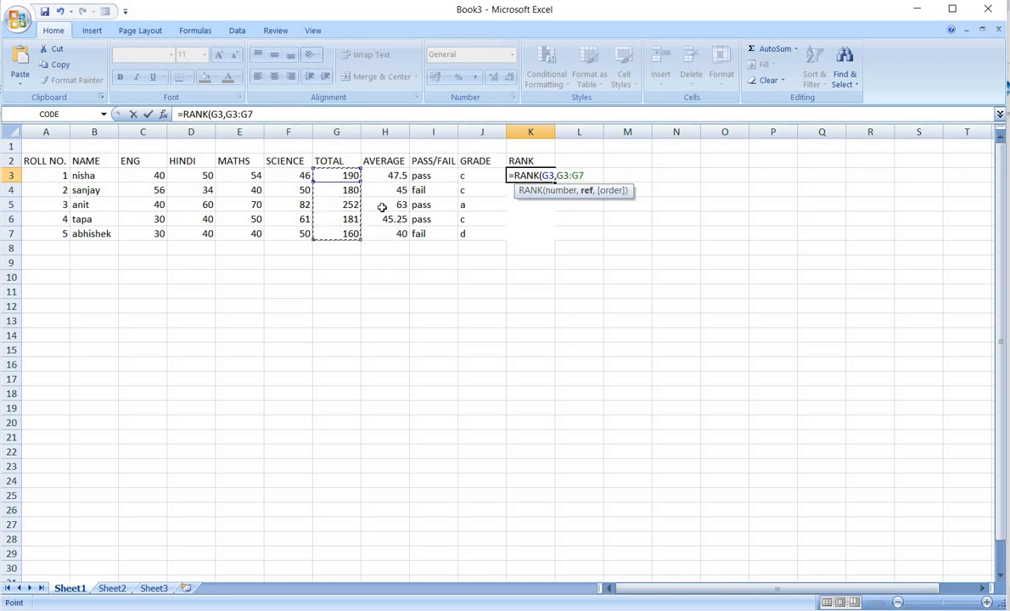
# Step: Make the formula's reference range absolute as $G$3:$G$7, then fill the completed =RANK(G3,$G$3:$G$7) from K3 down to K7
pyautogui.click(561, 175)
pyautogui.press('super+p')
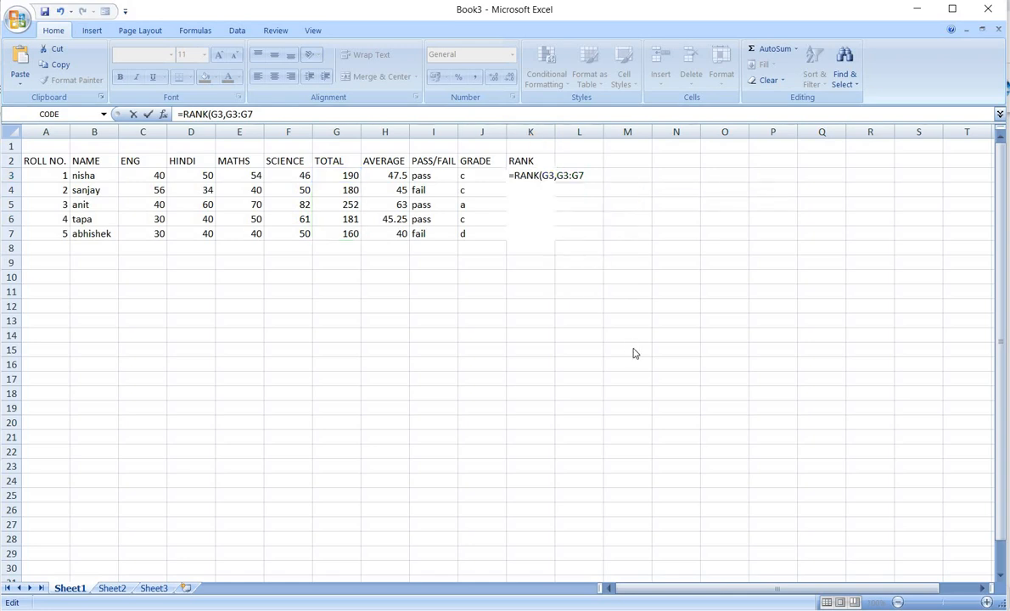
pyautogui.click(561, 175)
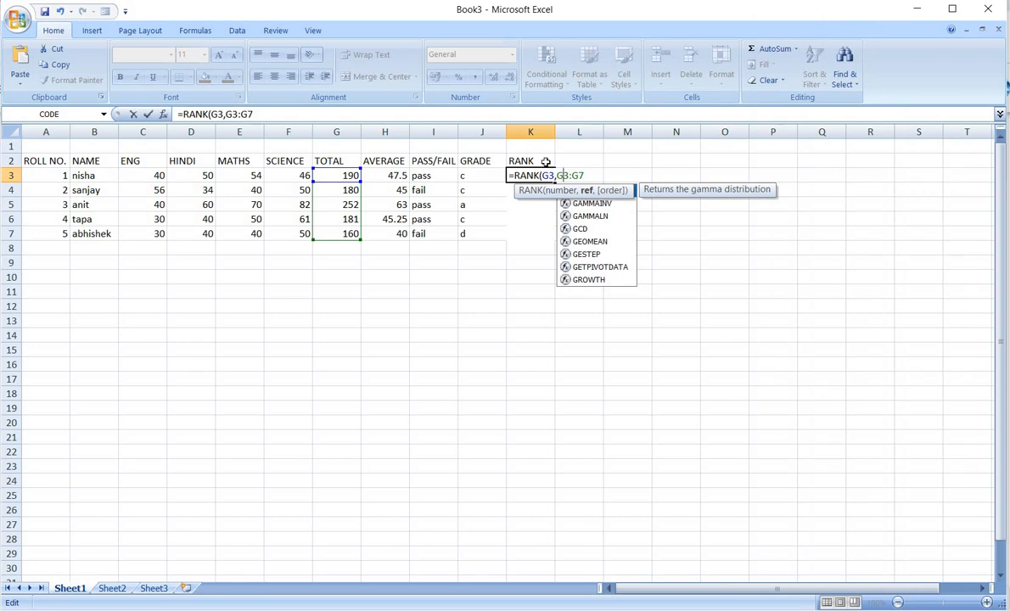
pyautogui.press('F4')
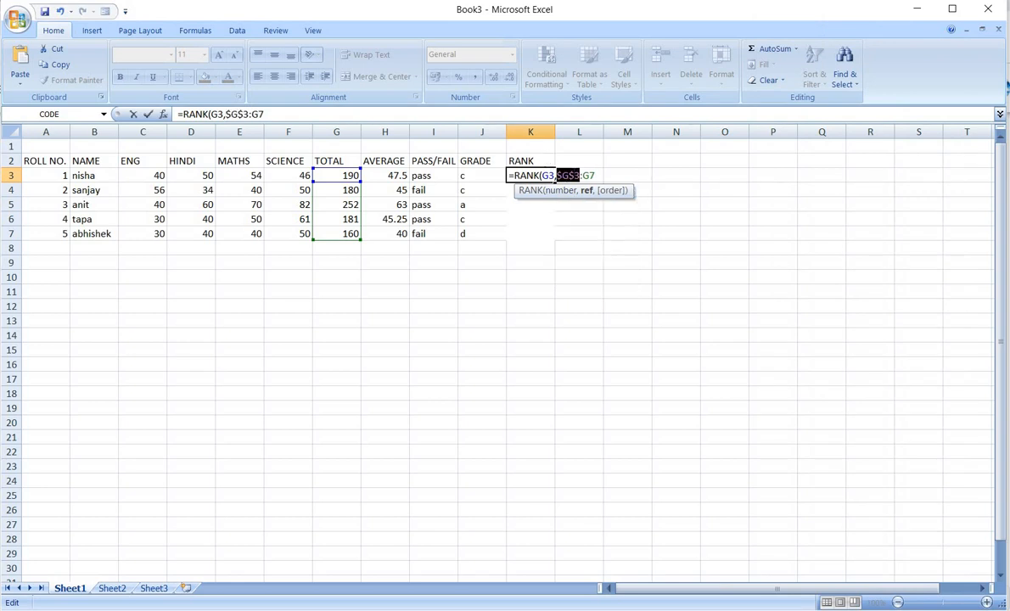
pyautogui.click(593, 175)
pyautogui.press('F4')
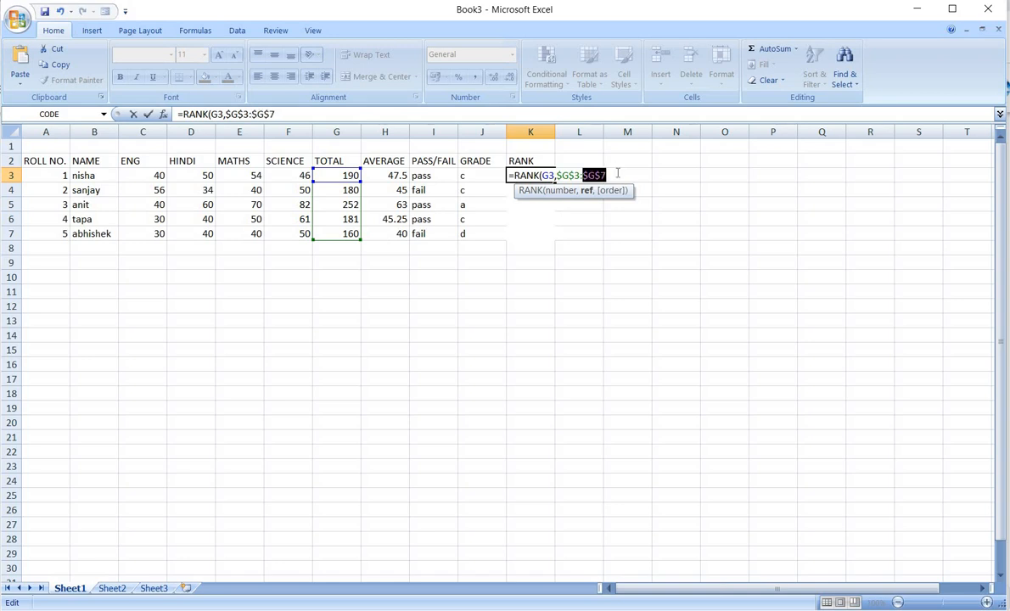
pyautogui.click(616, 174)
pyautogui.write(')')
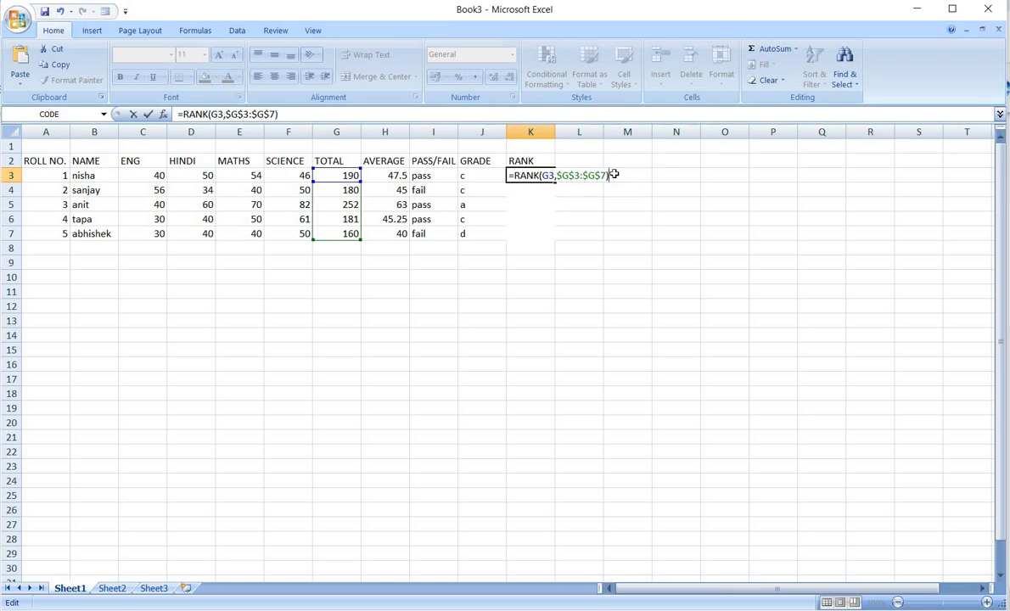
pyautogui.press('Return')
pyautogui.click(547, 176)
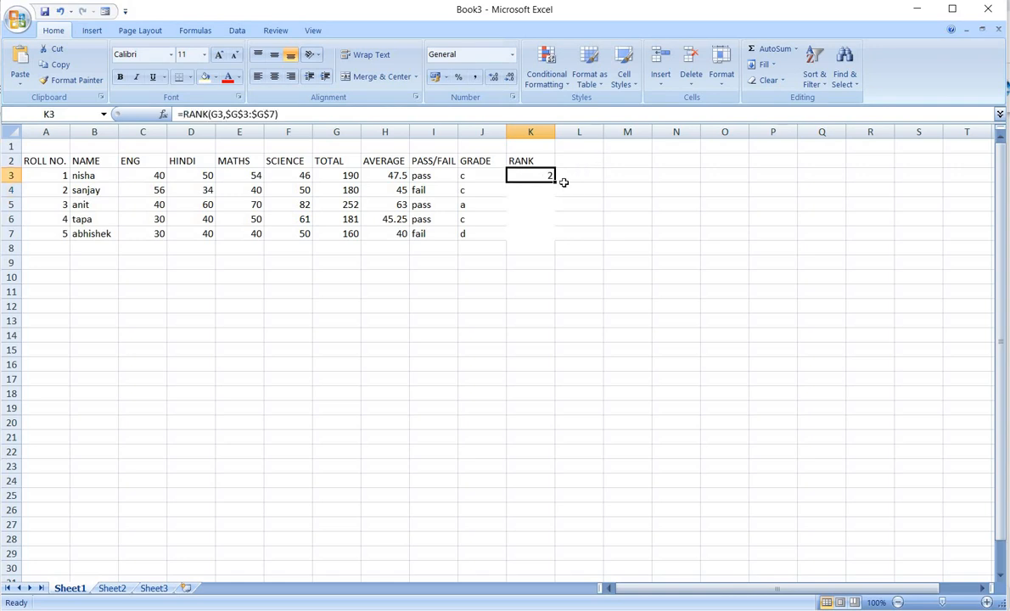
pyautogui.moveTo(555, 182); pyautogui.dragTo(553, 239)
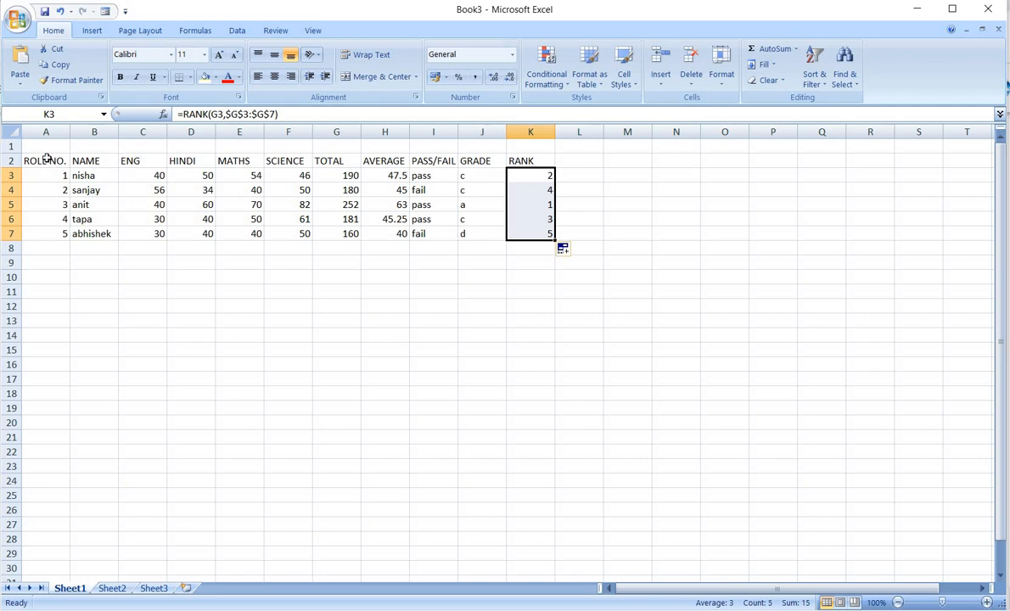
# Step: Apply all borders to the mark sheet range A2:K7
pyautogui.moveTo(49, 160); pyautogui.dragTo(518, 231)
pyautogui.click(190, 77)
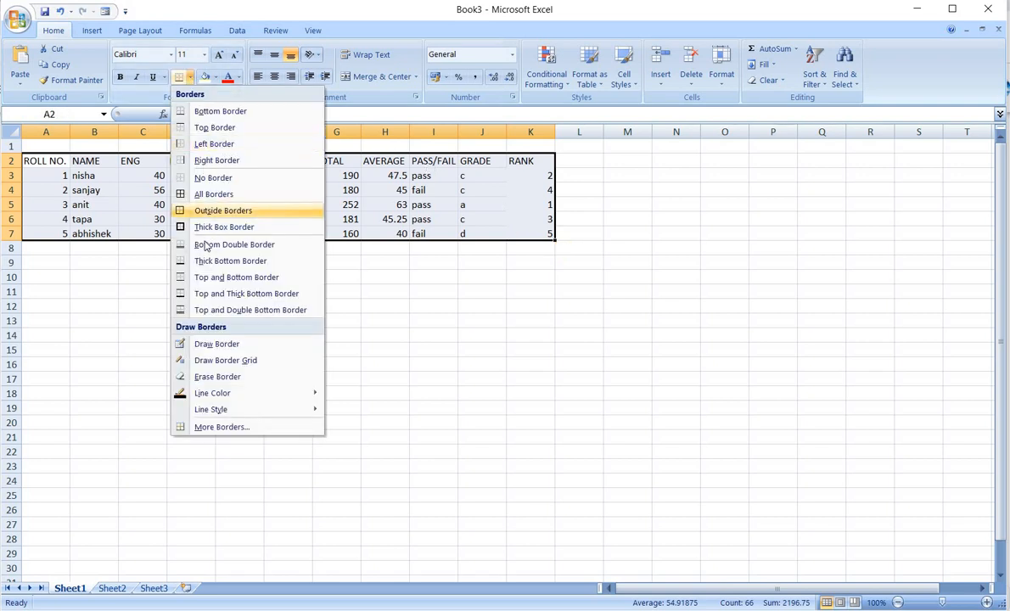
pyautogui.click(208, 194)
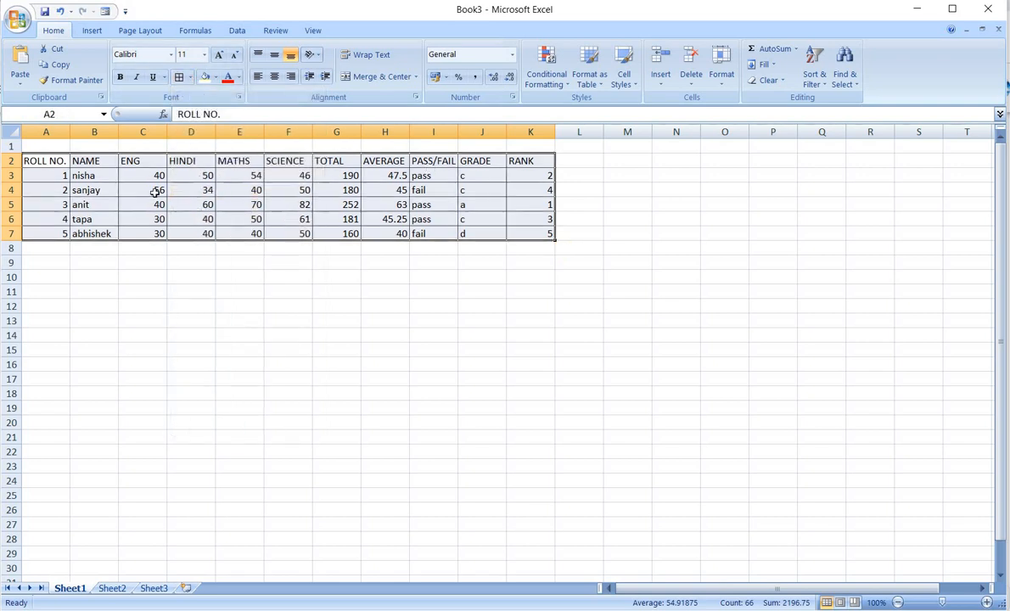
# Step: Enter the title STUDENT TABLE in A1 above the column headings
pyautogui.click(49, 146)
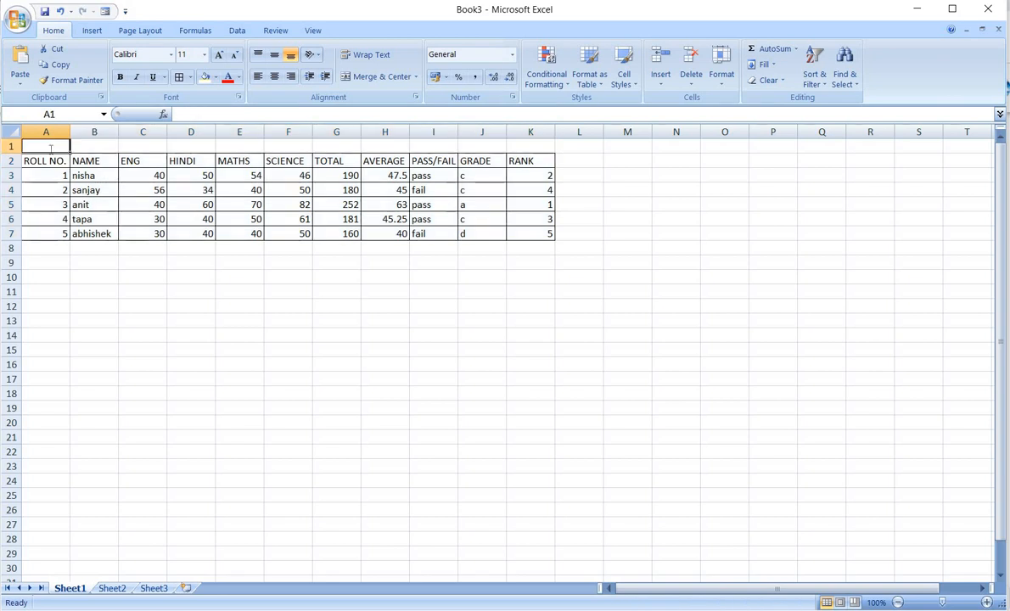
pyautogui.write('STUDEN')
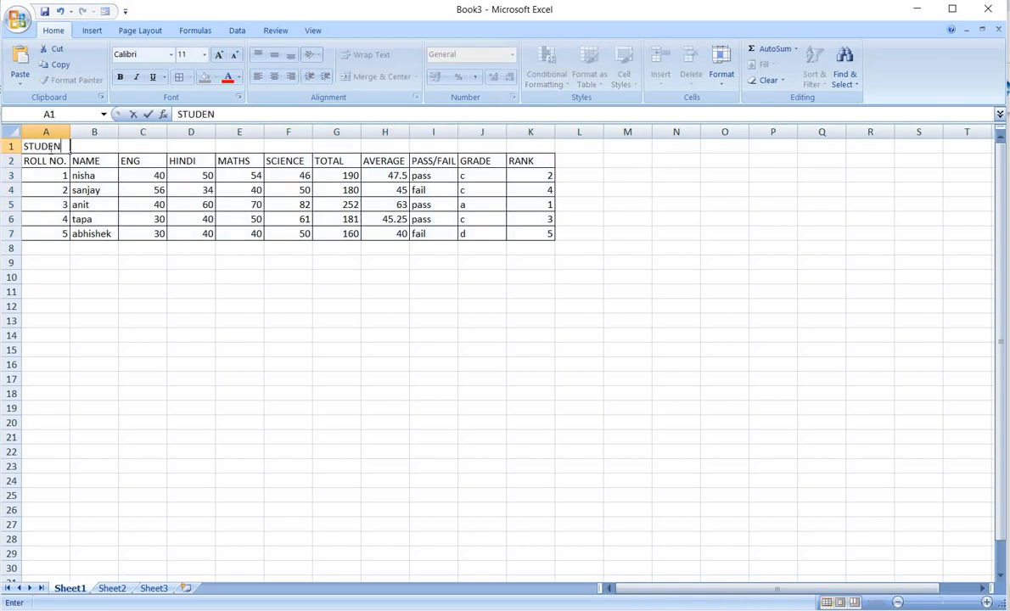
pyautogui.write('T TABLE')
pyautogui.click(128, 291)
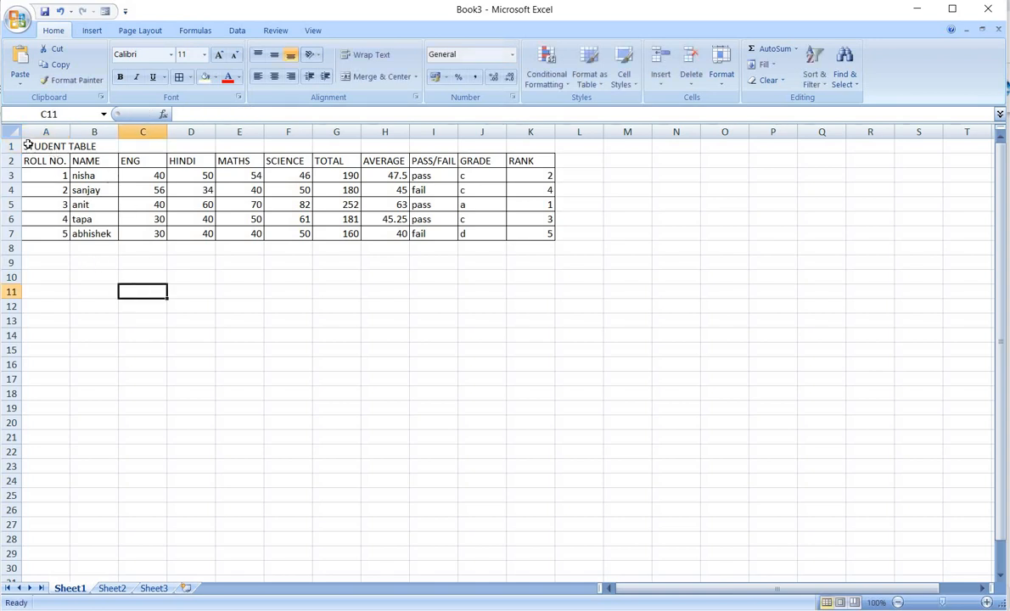
# Step: Merge and center the title across A1:K1 and increase its font size to 14
pyautogui.moveTo(28, 145); pyautogui.dragTo(522, 146)
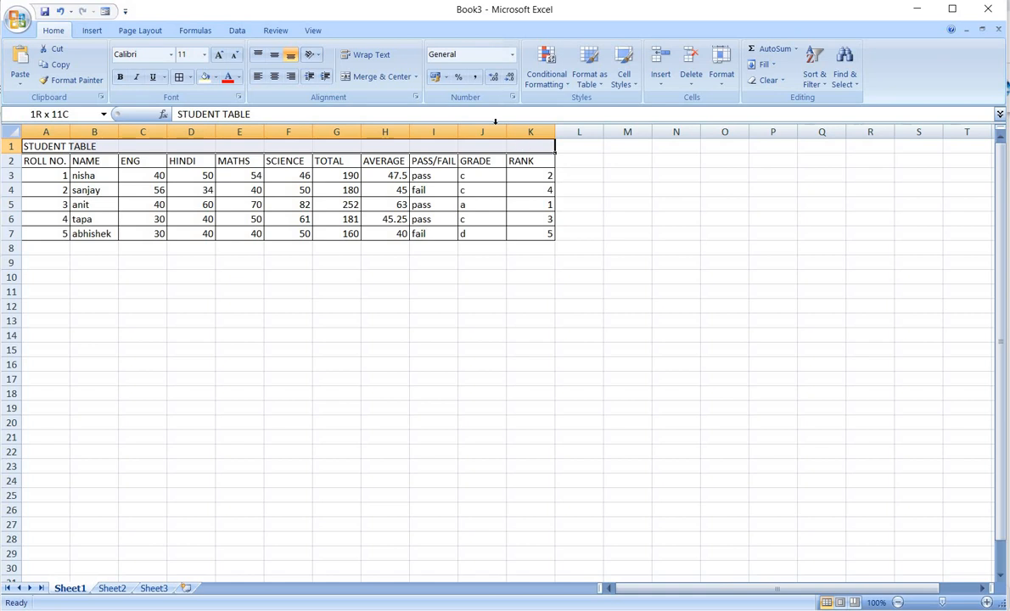
pyautogui.click(416, 78)
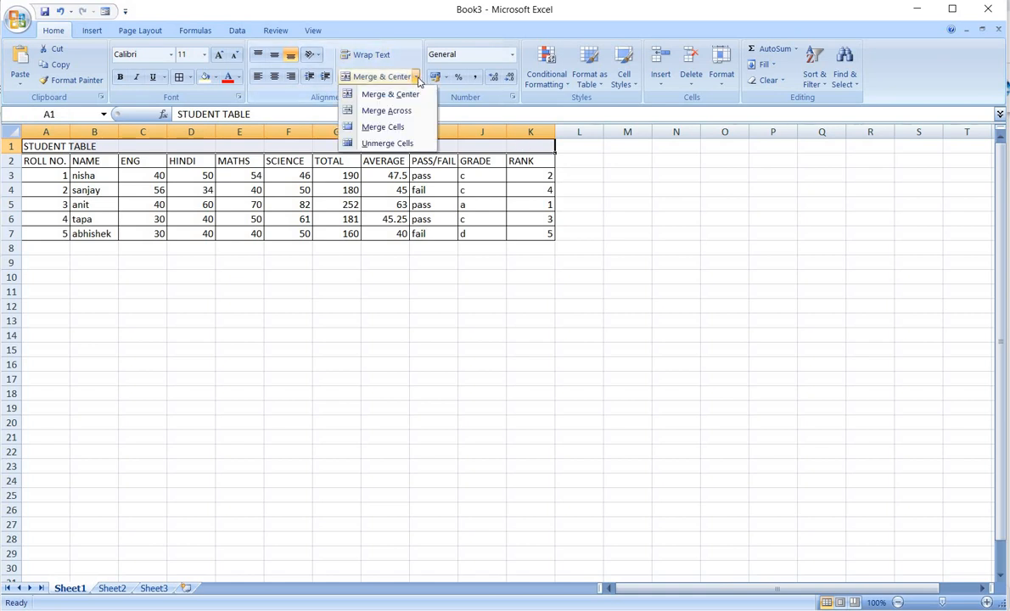
pyautogui.click(416, 96)
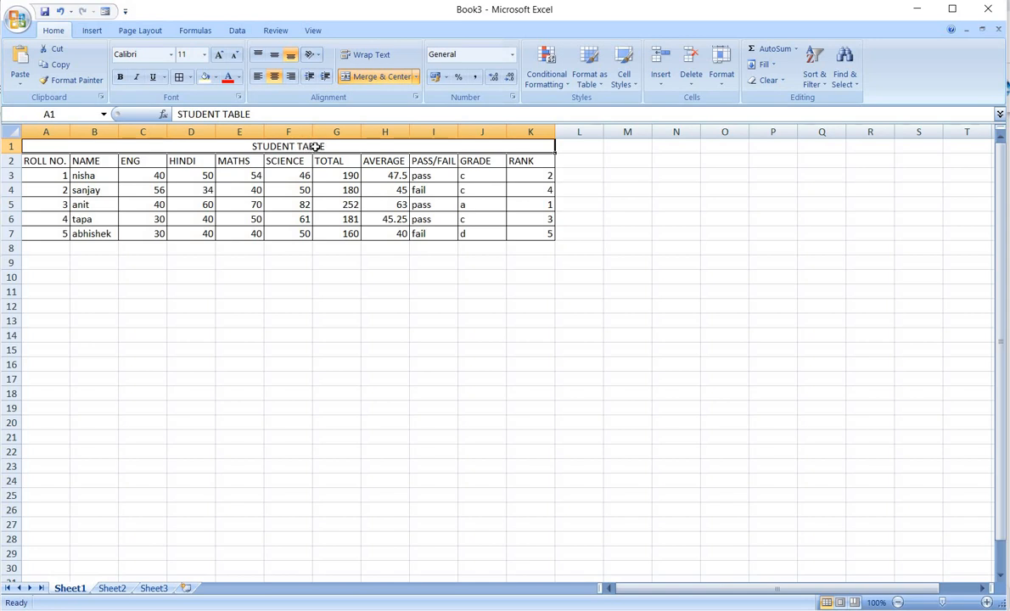
pyautogui.click(218, 58)
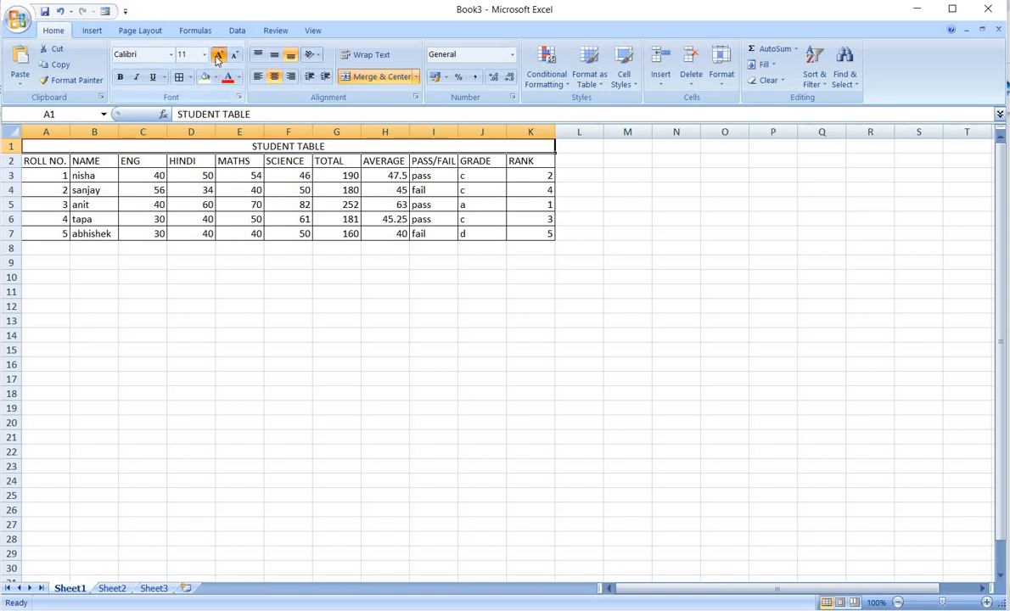
pyautogui.click(218, 57)
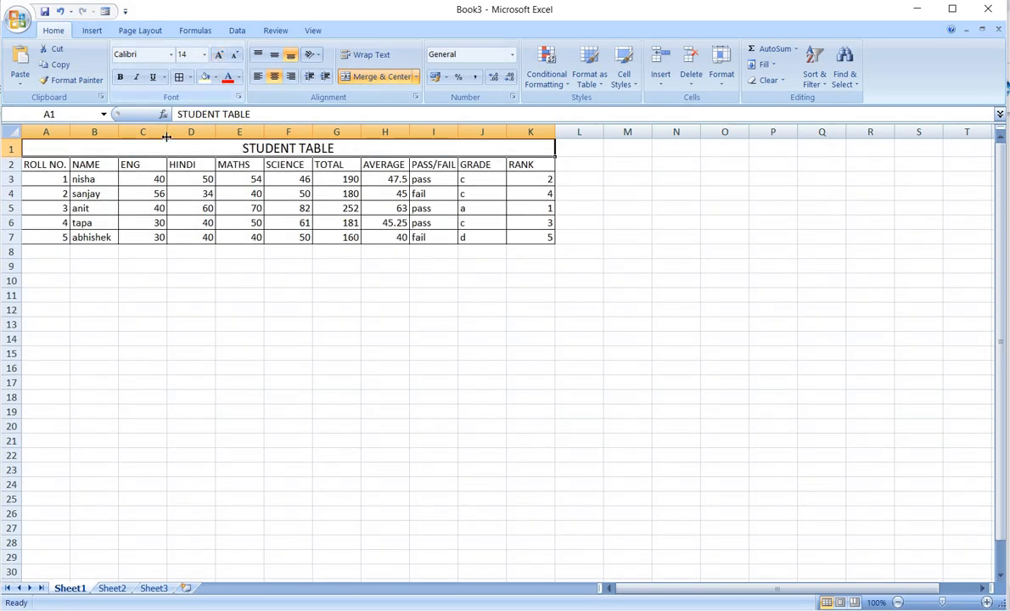
pyautogui.click(234, 337)
# Step: Fill the merged title row with light red and the column headings A2:K2 with light blue
pyautogui.click(81, 147)
pyautogui.click(216, 77)
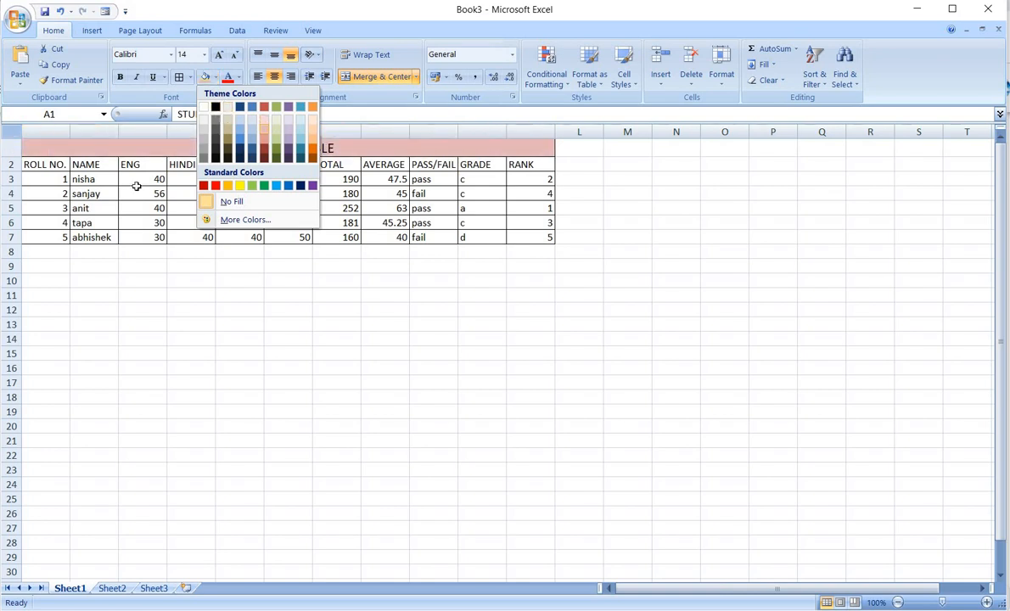
pyautogui.click(49, 162)
pyautogui.moveTo(50, 162); pyautogui.dragTo(528, 164)
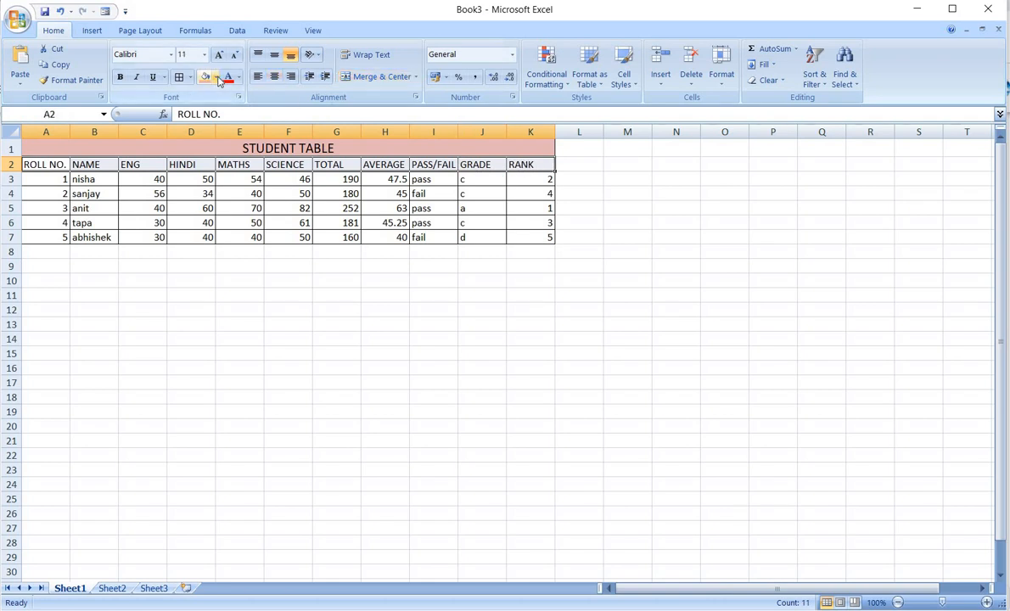
pyautogui.click(218, 79)
pyautogui.click(242, 123)
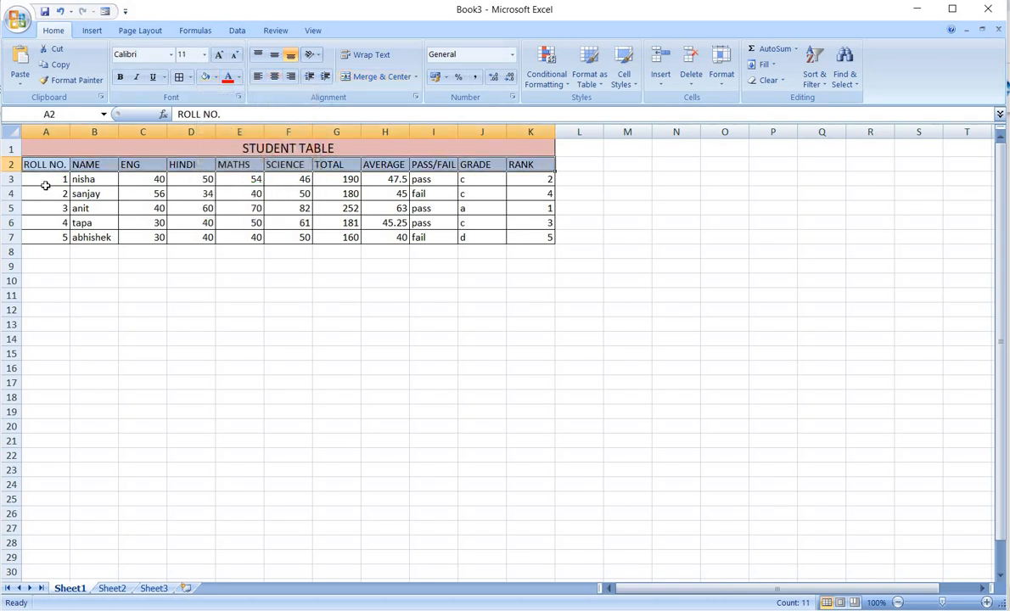
# Step: Give the student data in A3:K7 a red font colour and a light orange fill
pyautogui.moveTo(46, 185); pyautogui.dragTo(517, 230)
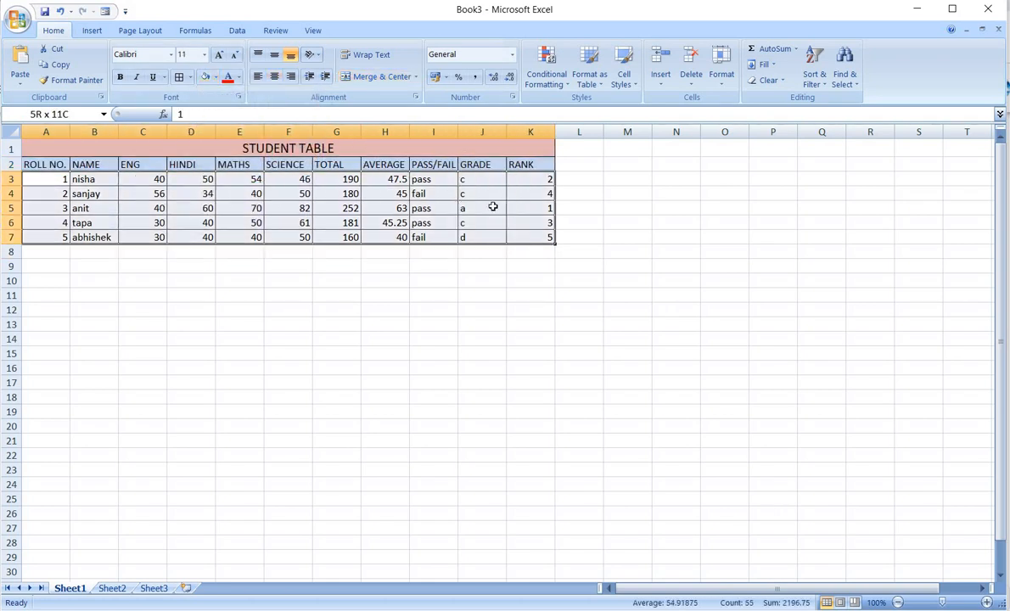
pyautogui.click(225, 77)
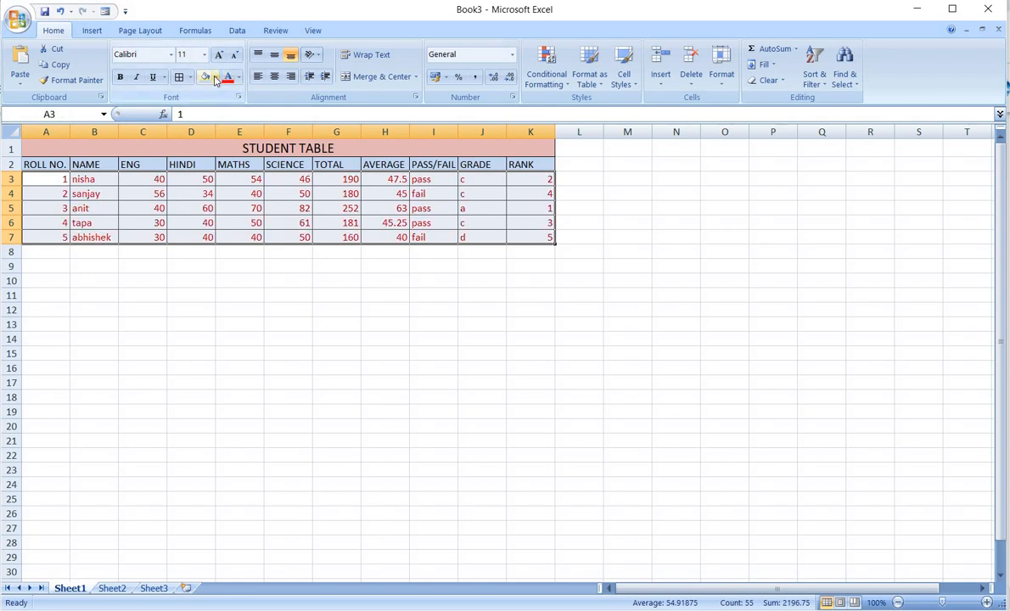
pyautogui.click(215, 78)
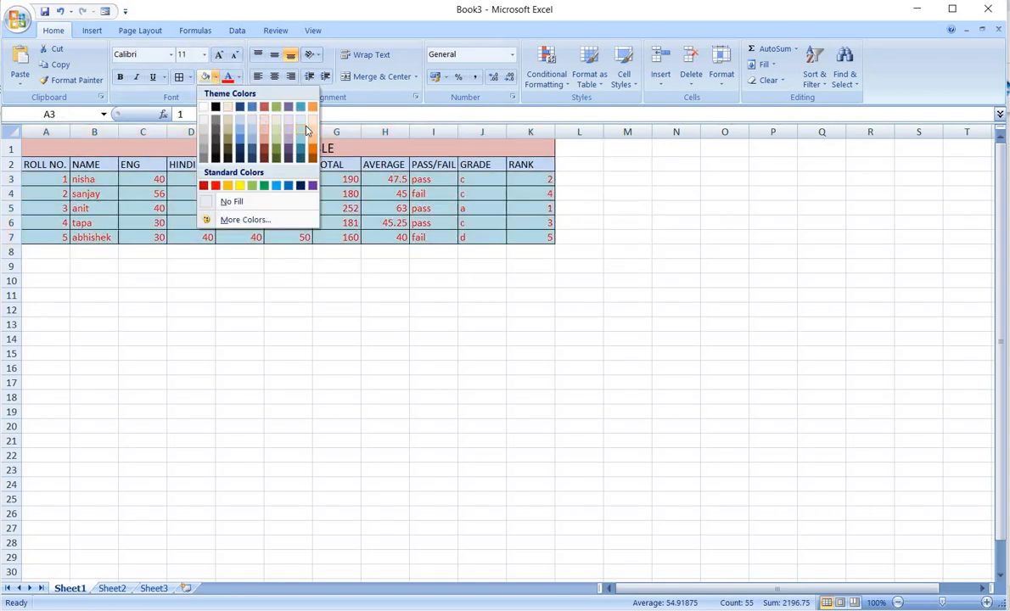
pyautogui.click(314, 134)
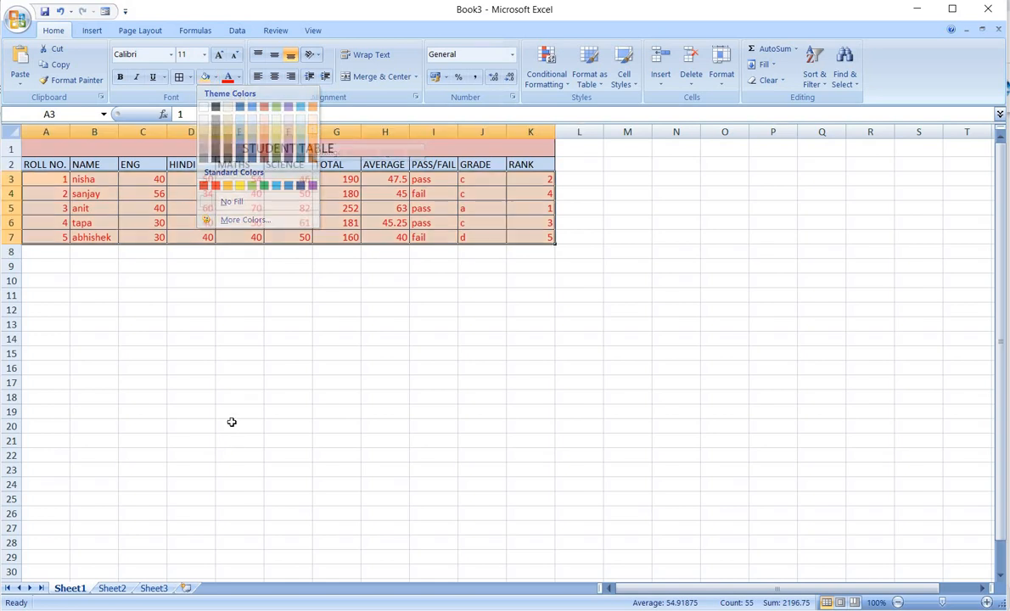
pyautogui.click(234, 397)
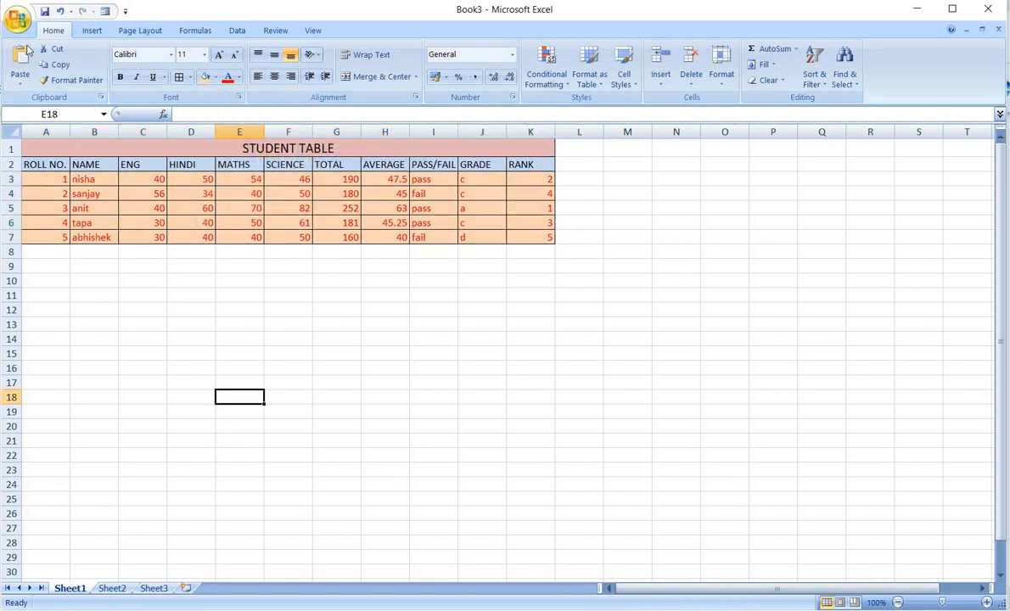
pyautogui.click(321, 323)
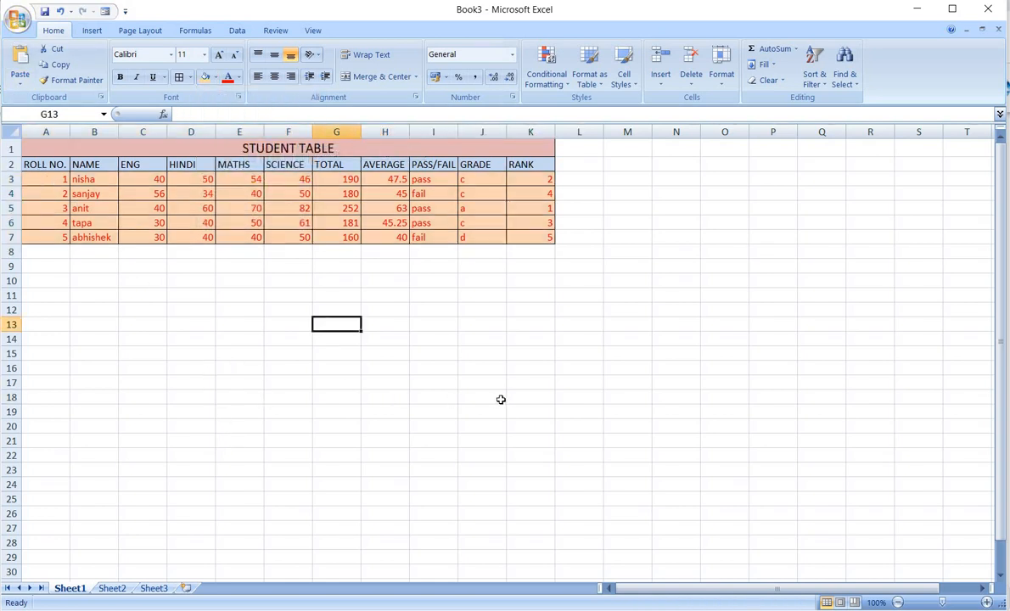